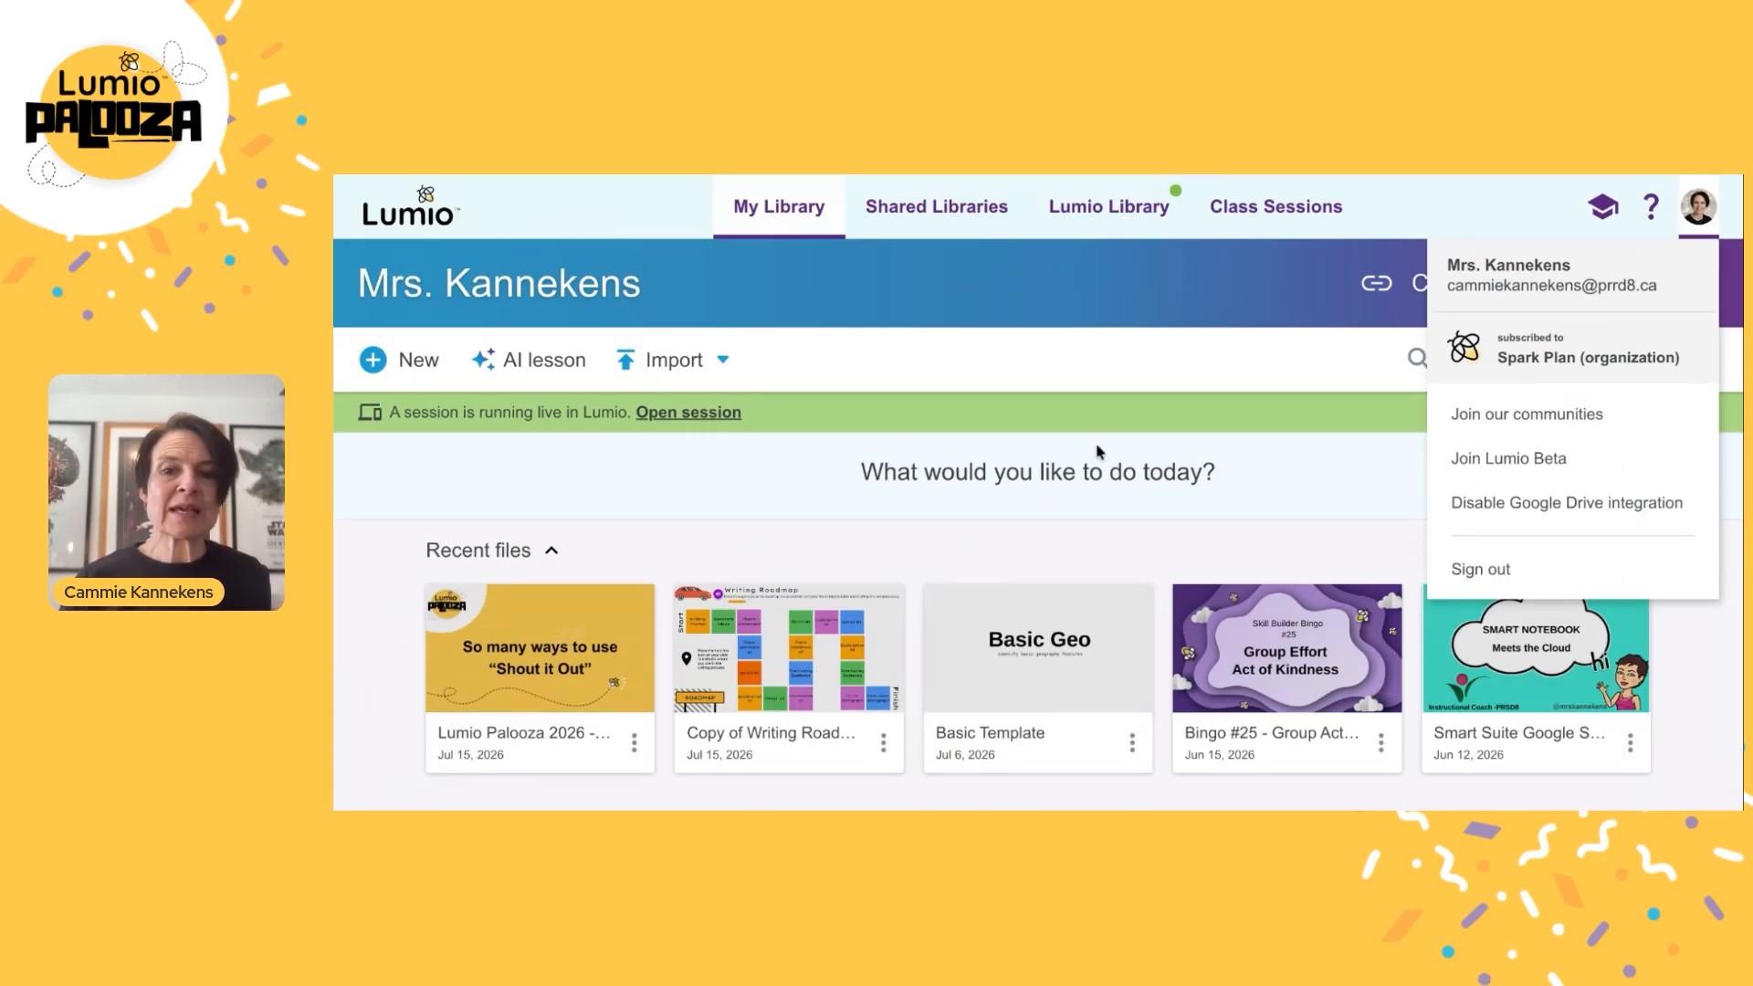
Create a new lesson with a Shout It Out! activity and set its contributions to be organized by categories.
{"action": "left_click", "coordinate": [382, 363]}
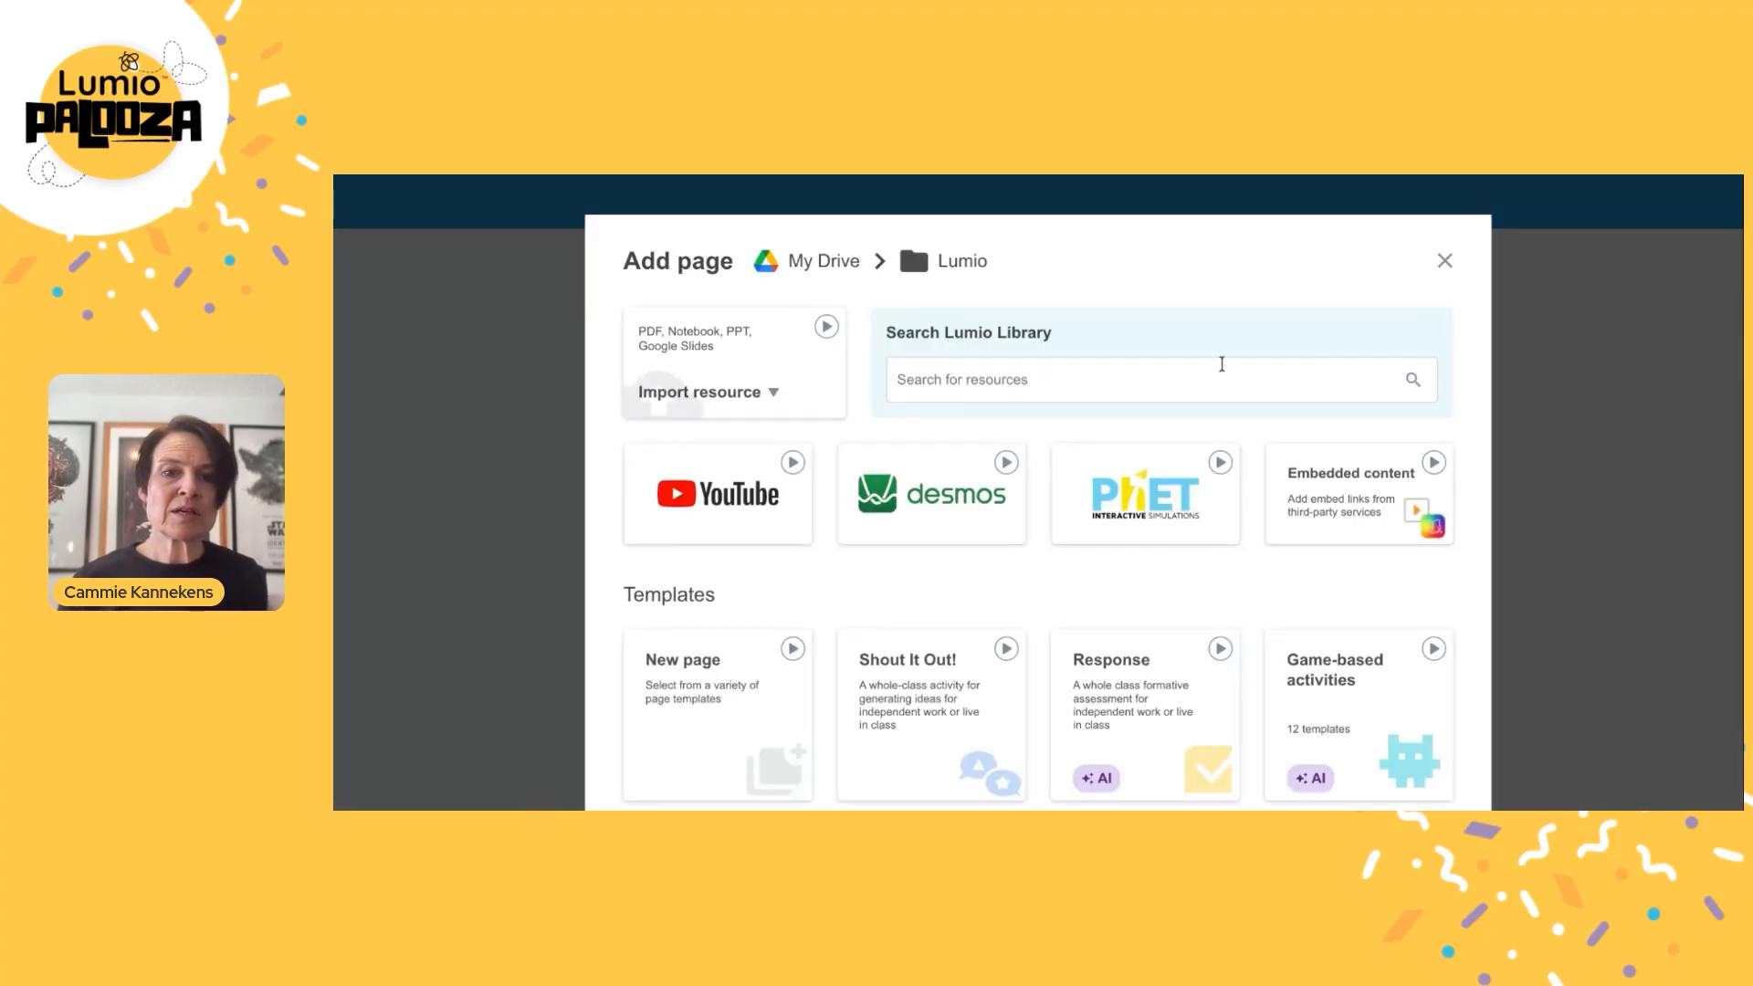
{"action": "scroll", "coordinate": [998, 452], "scroll_direction": "down", "scroll_amount": 4}
{"action": "left_click", "coordinate": [998, 450]}
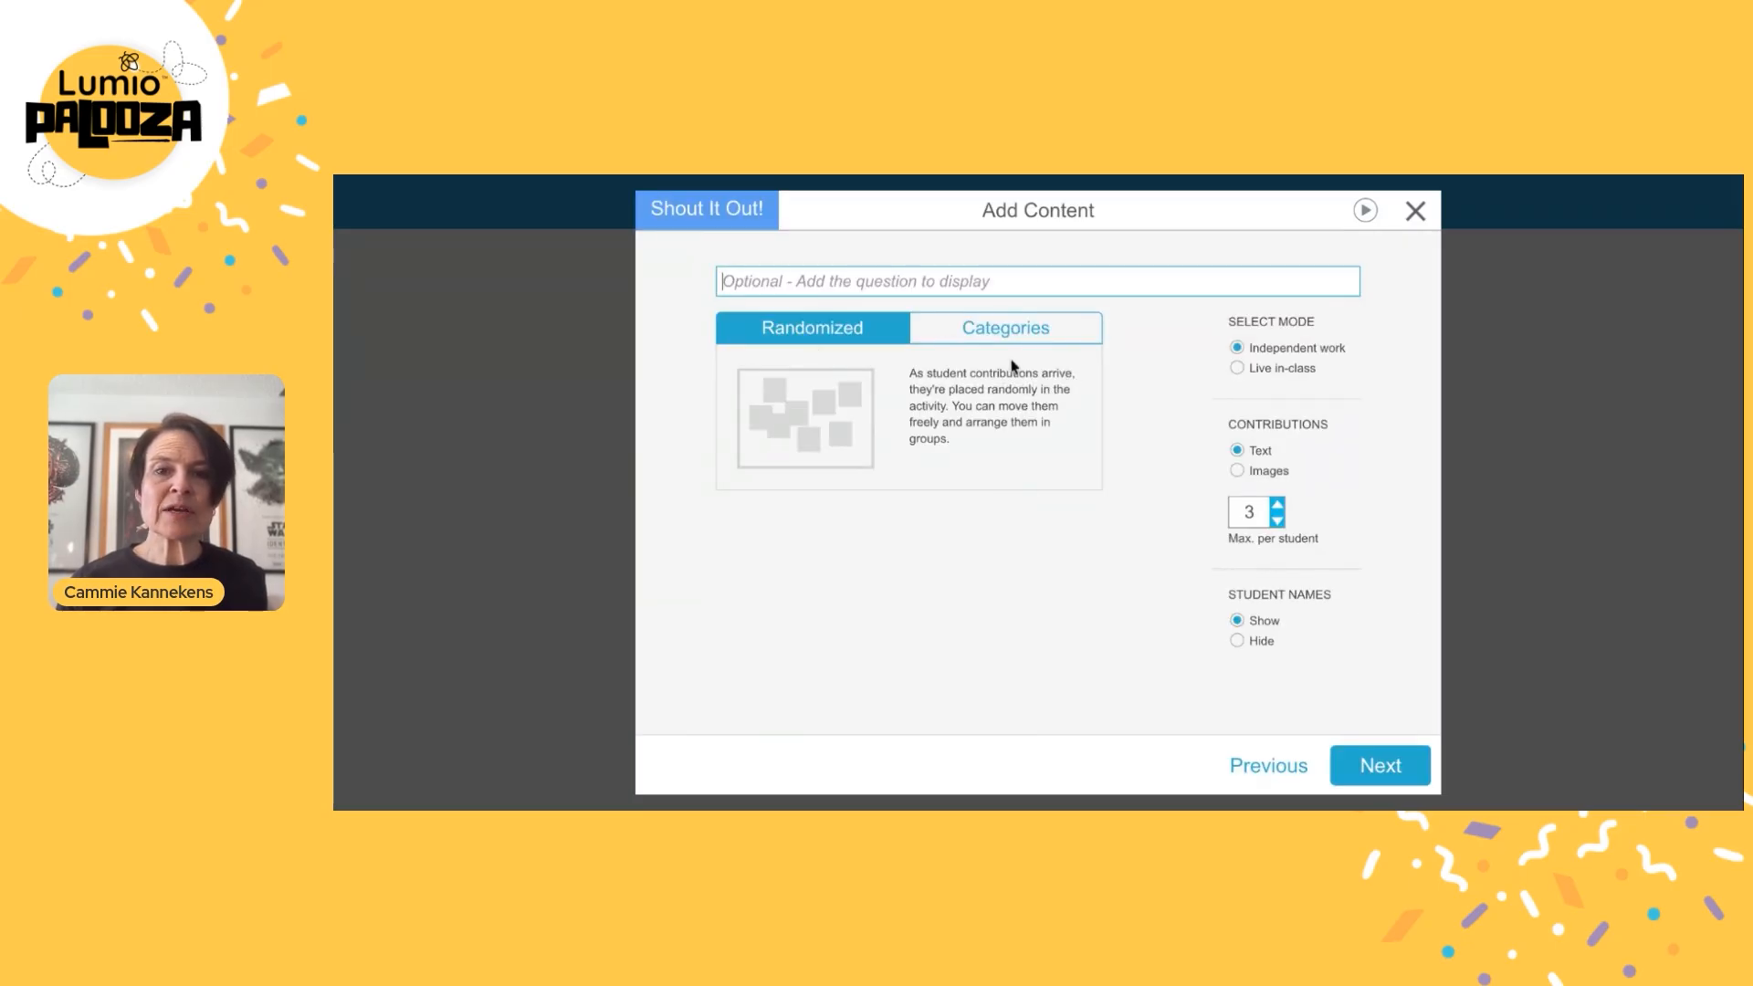
{"action": "left_click", "coordinate": [982, 331]}
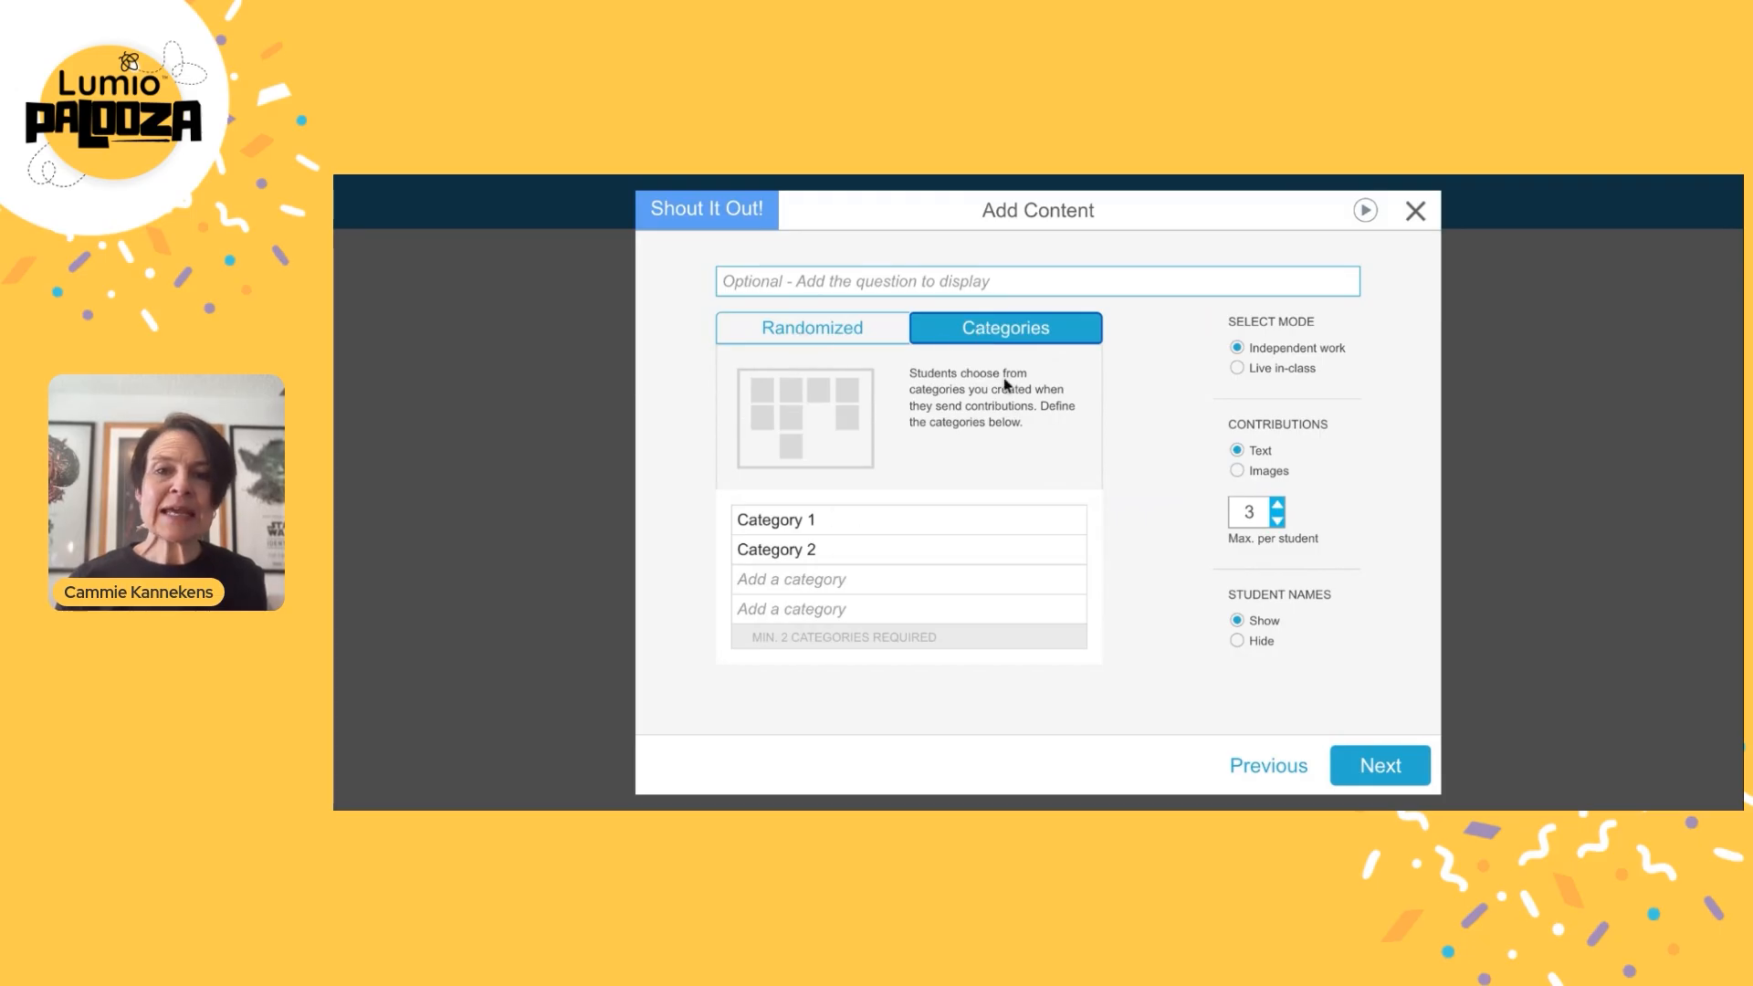
Name the first two Shout It Out! categories "First Name" and "Where do you live??".
{"action": "left_click_drag", "start_coordinate": [826, 515], "coordinate": [688, 532]}
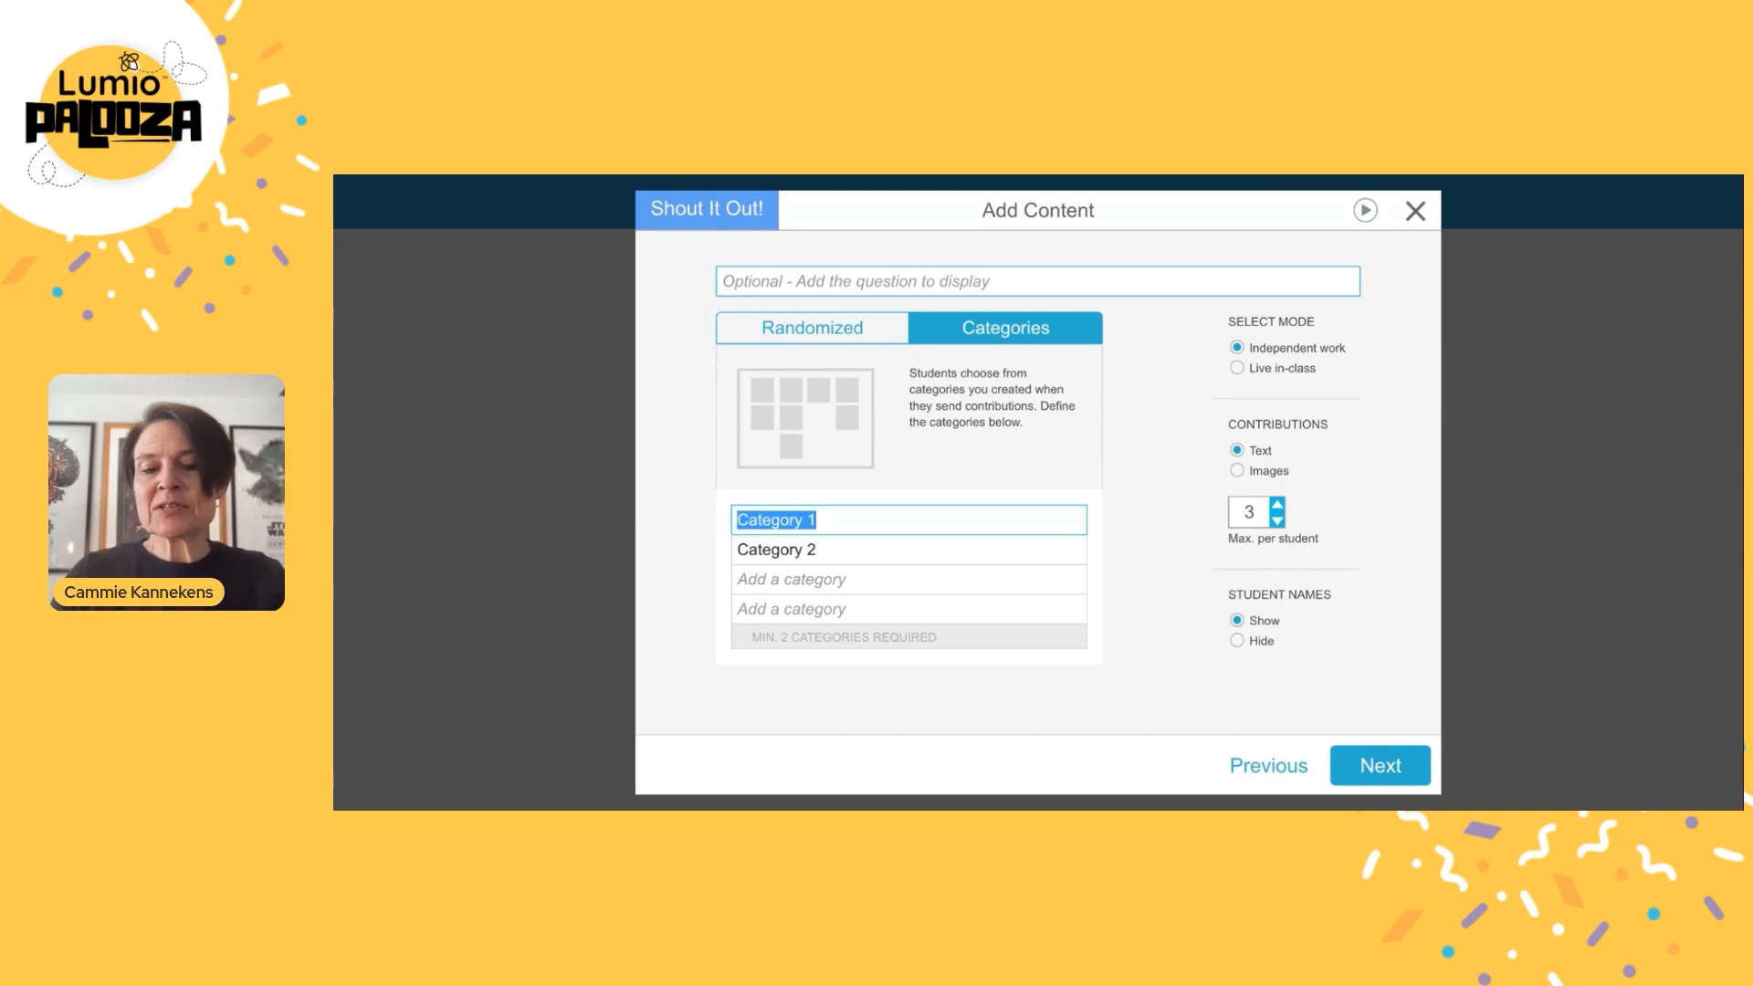
{"action": "type", "text": "Fi"}
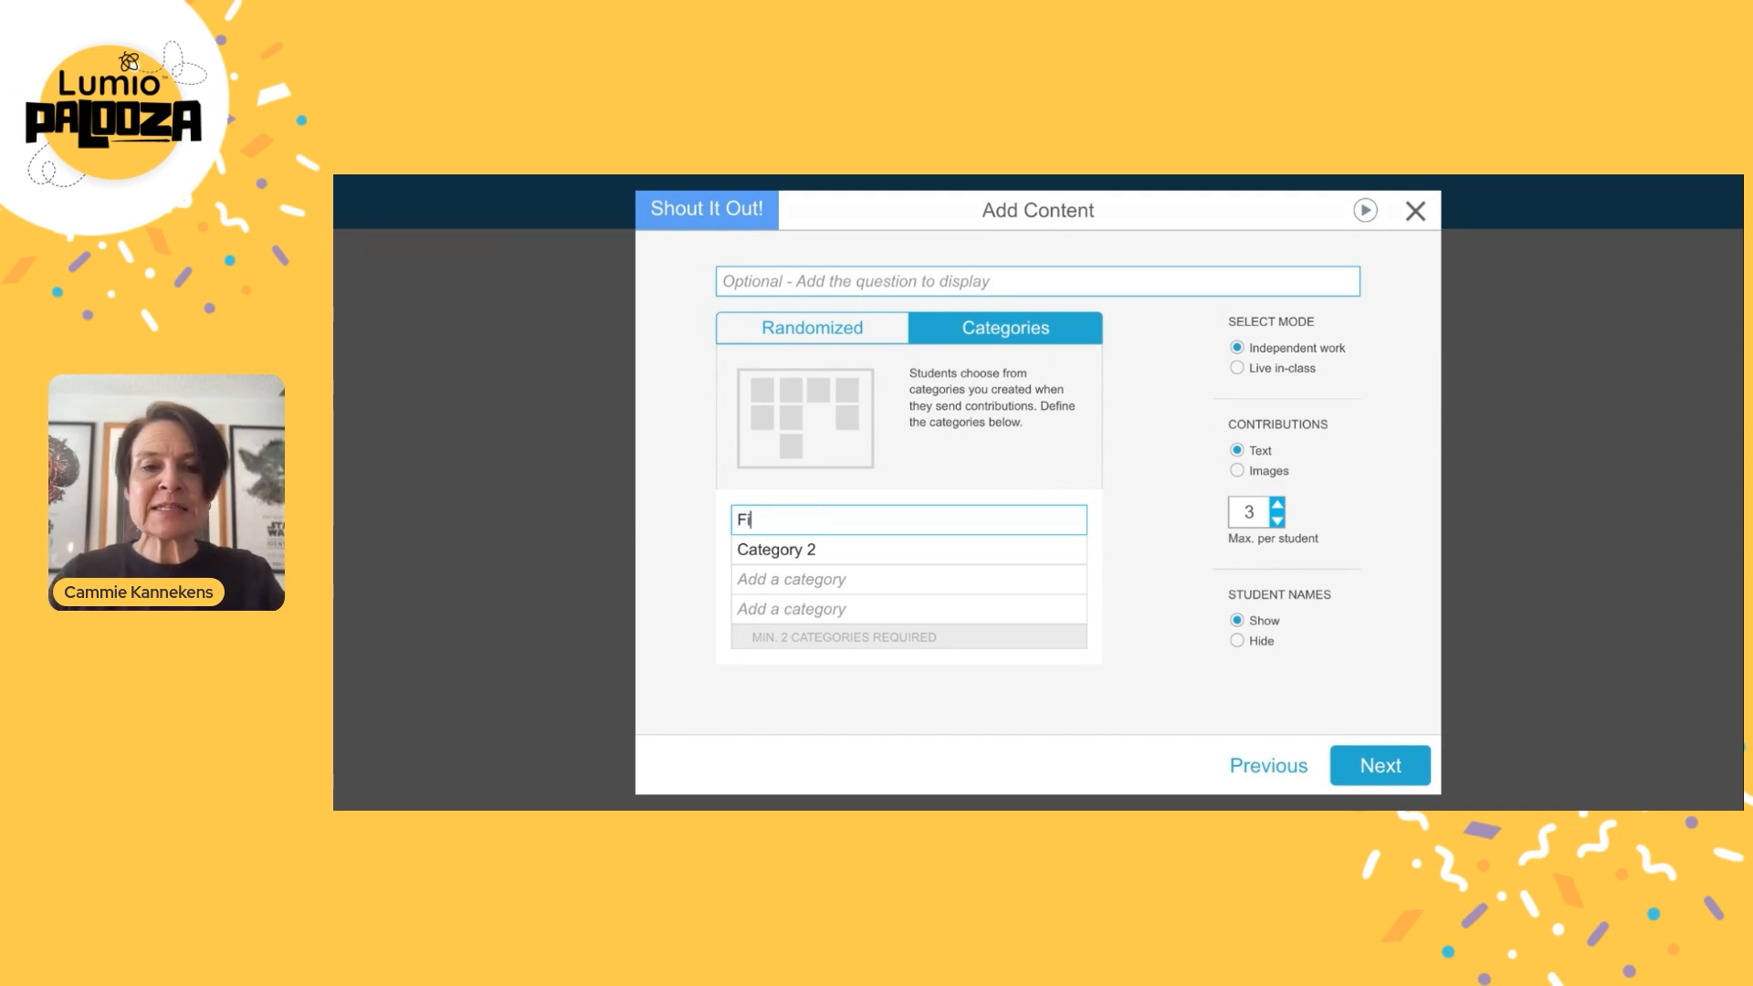
{"action": "type", "text": "rst Name"}
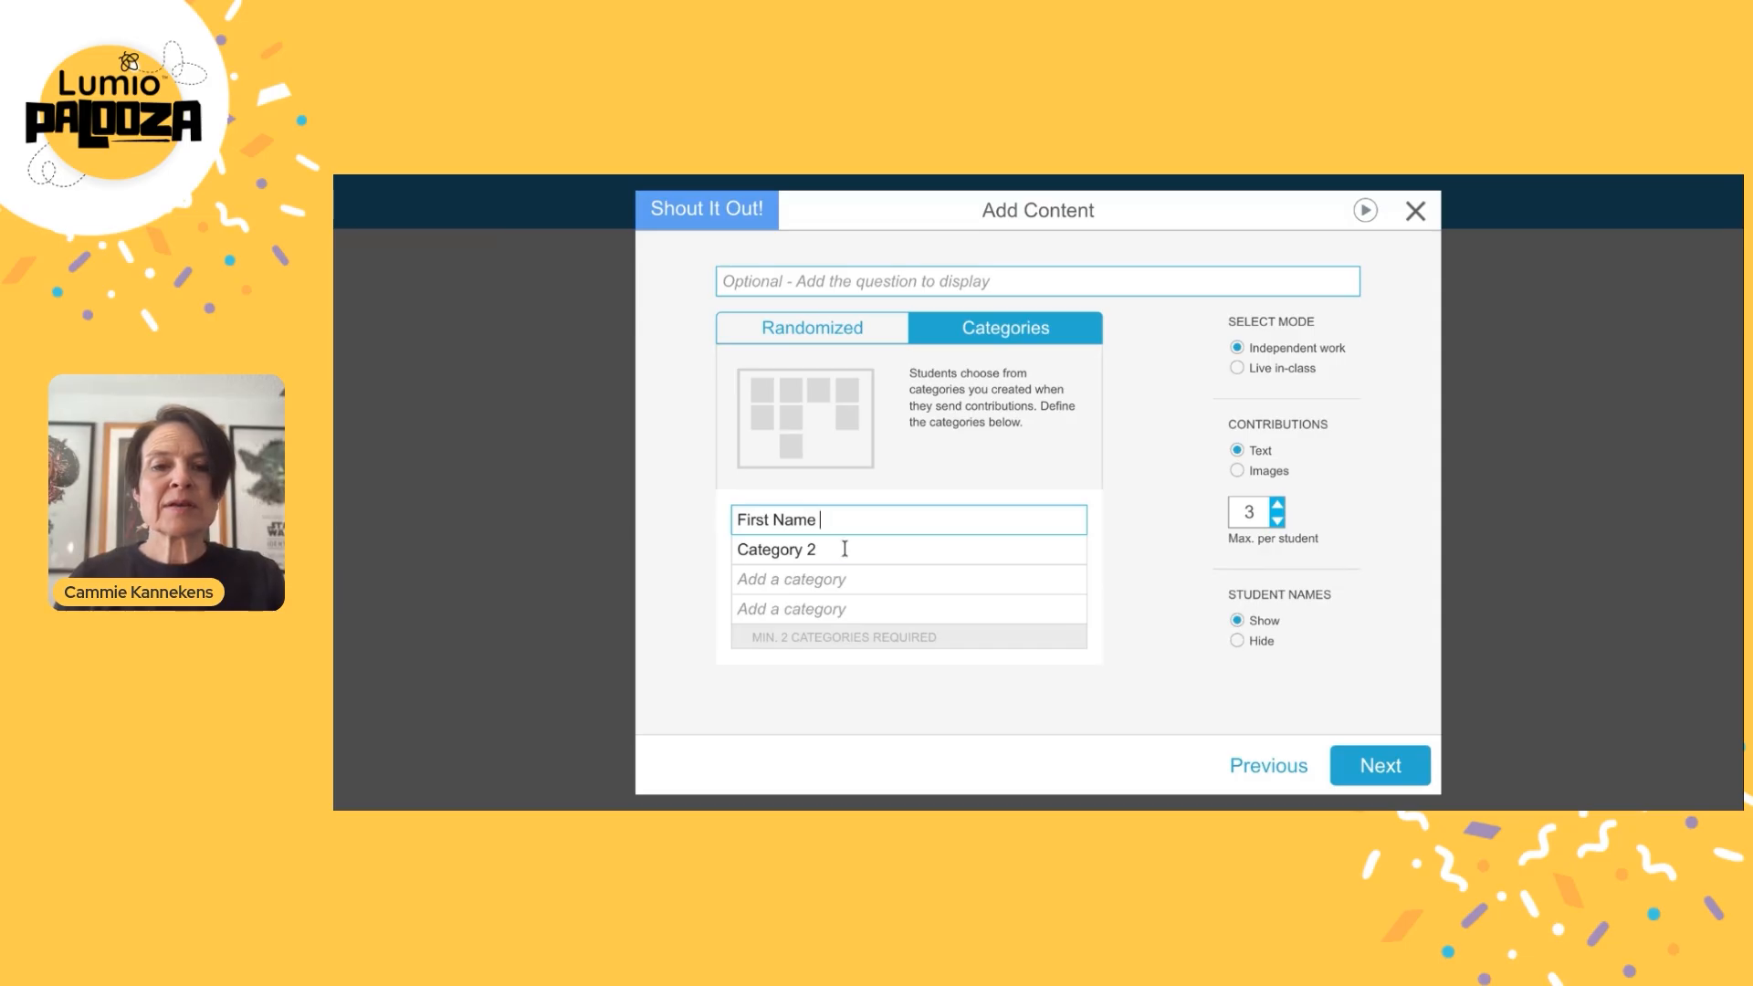
{"action": "left_click", "coordinate": [845, 547]}
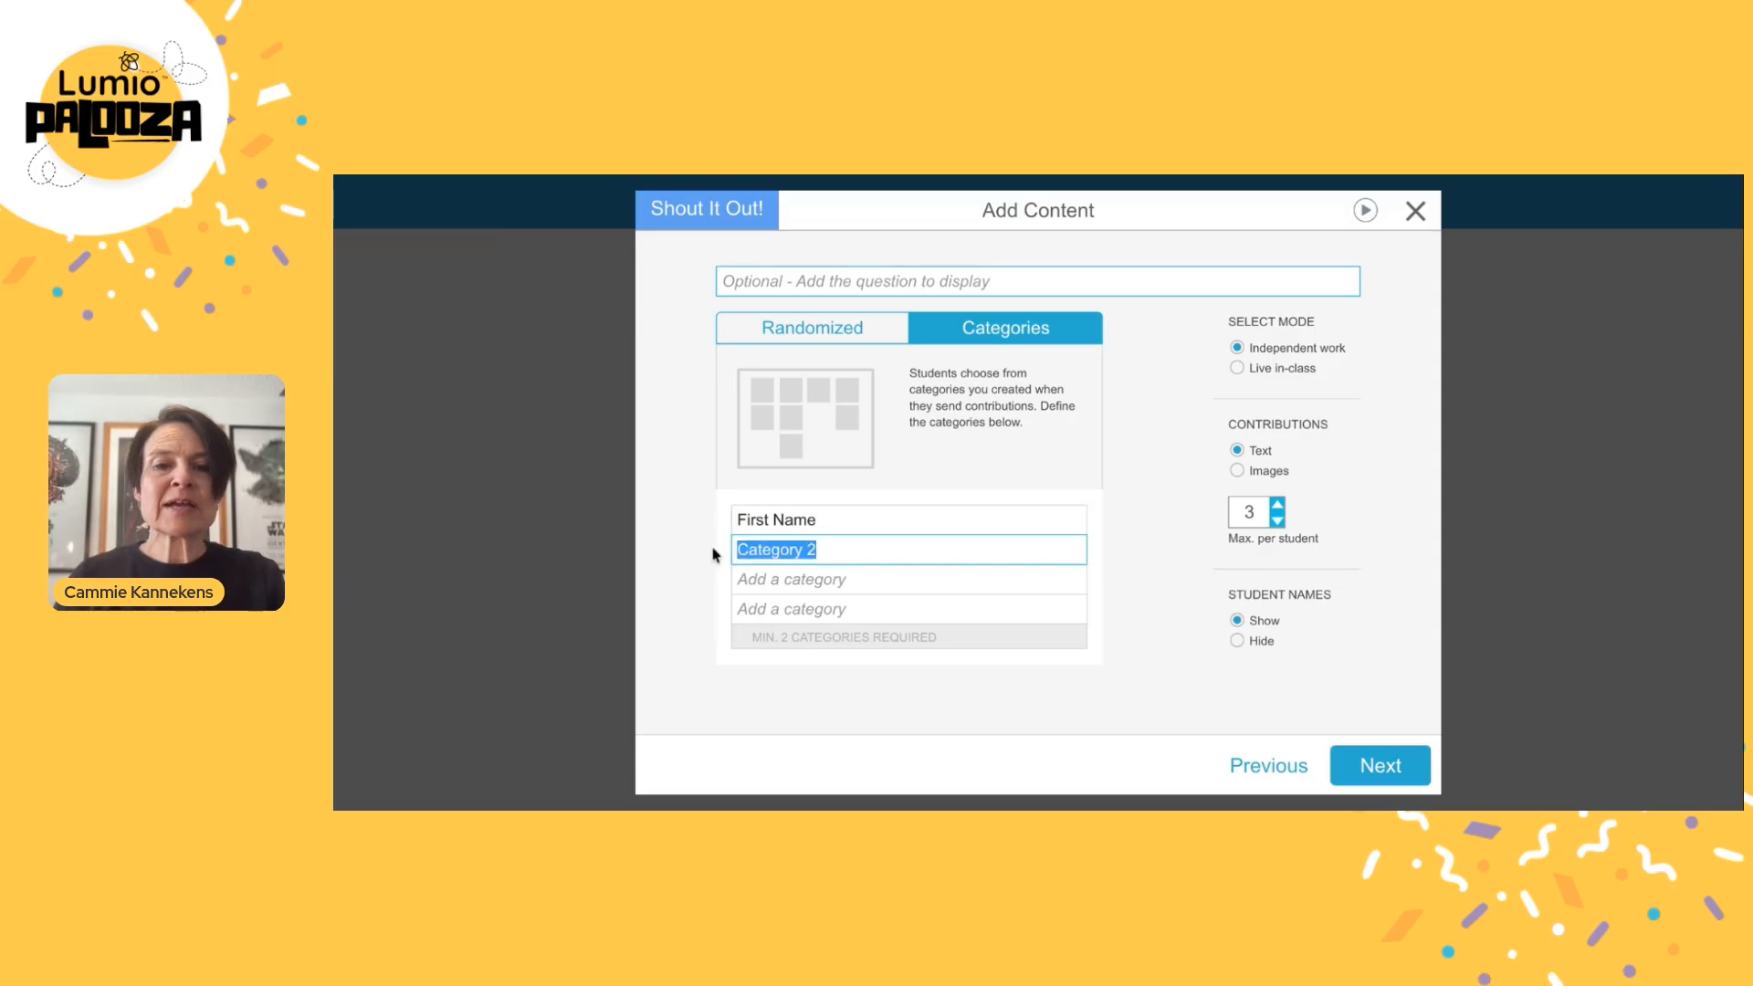
{"action": "type", "text": "Where do you live??"}
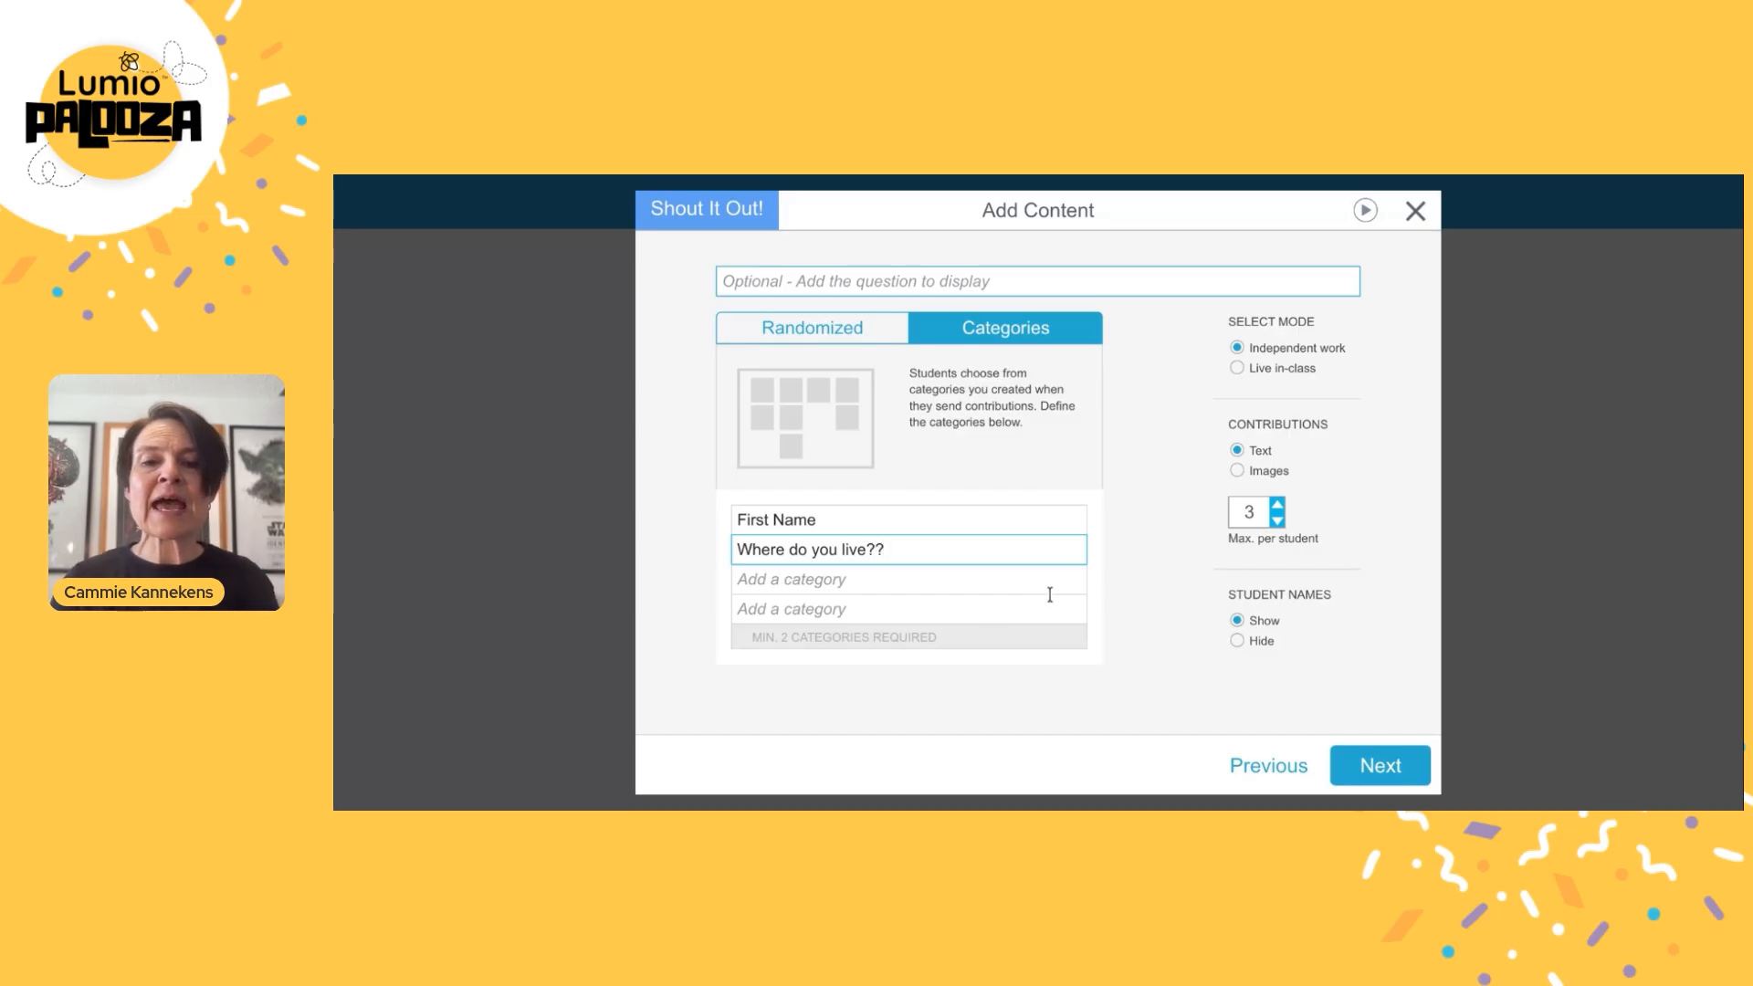
{"action": "left_click", "coordinate": [925, 589]}
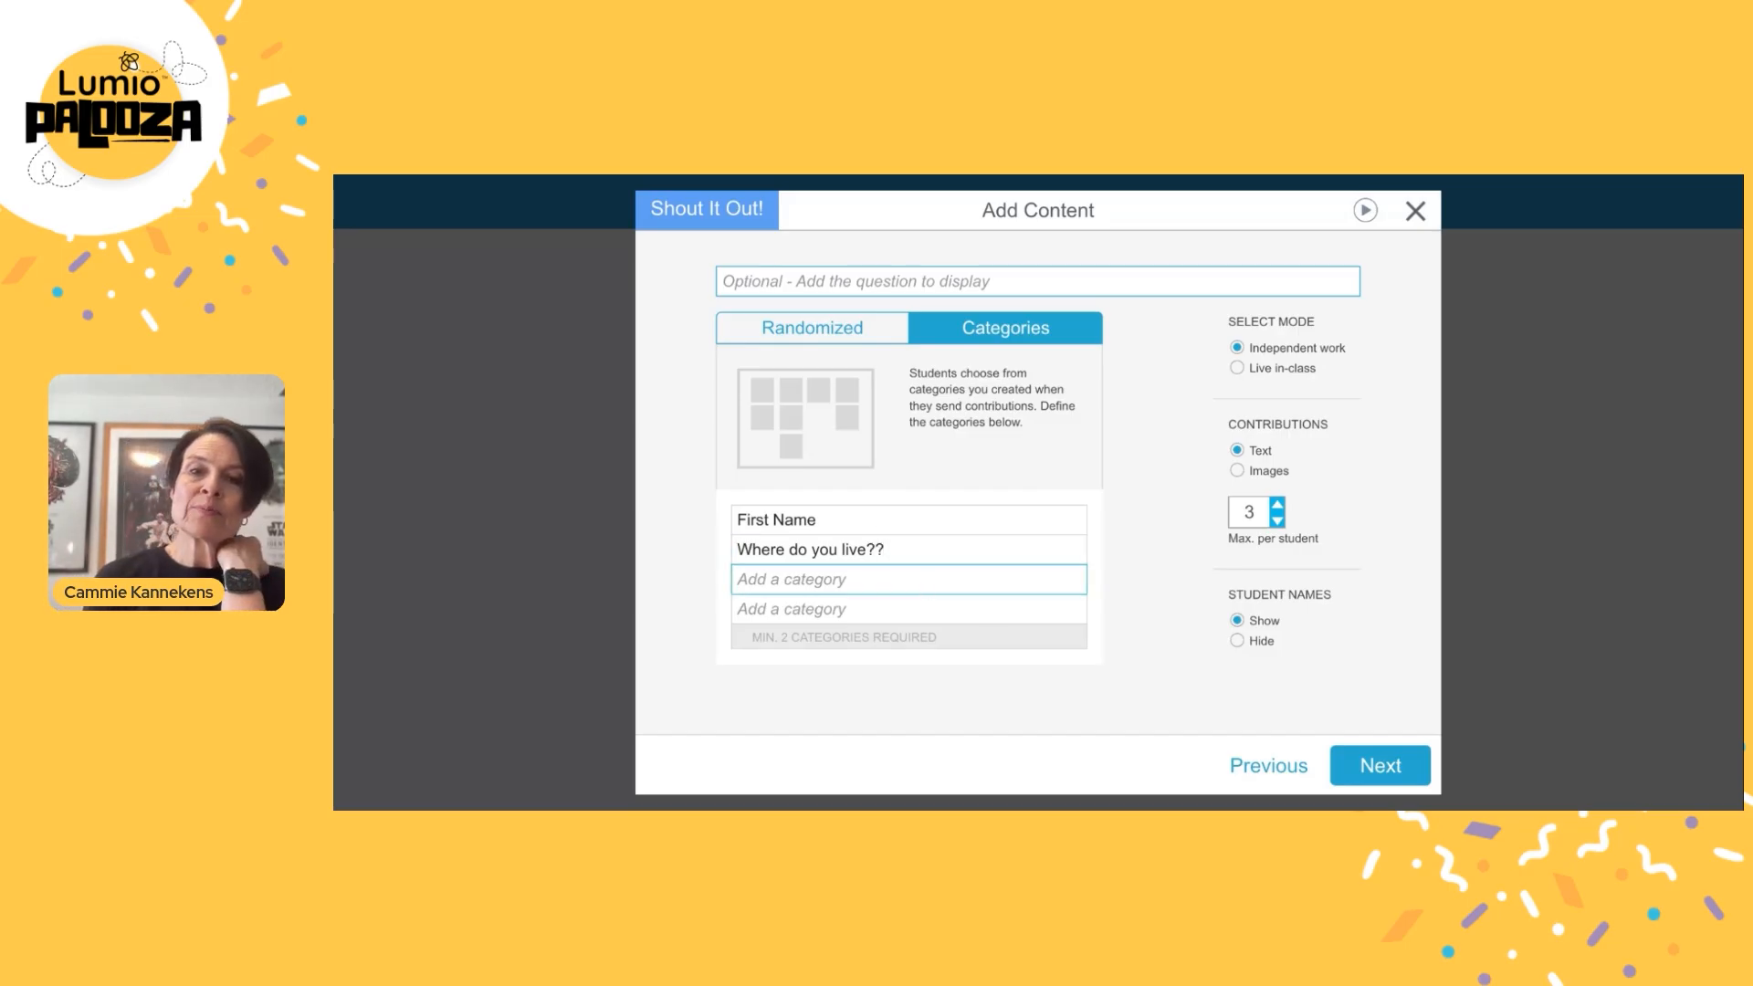
Compare the Randomized layout with the Categories layout, keeping Categories selected.
{"action": "left_click", "coordinate": [969, 339]}
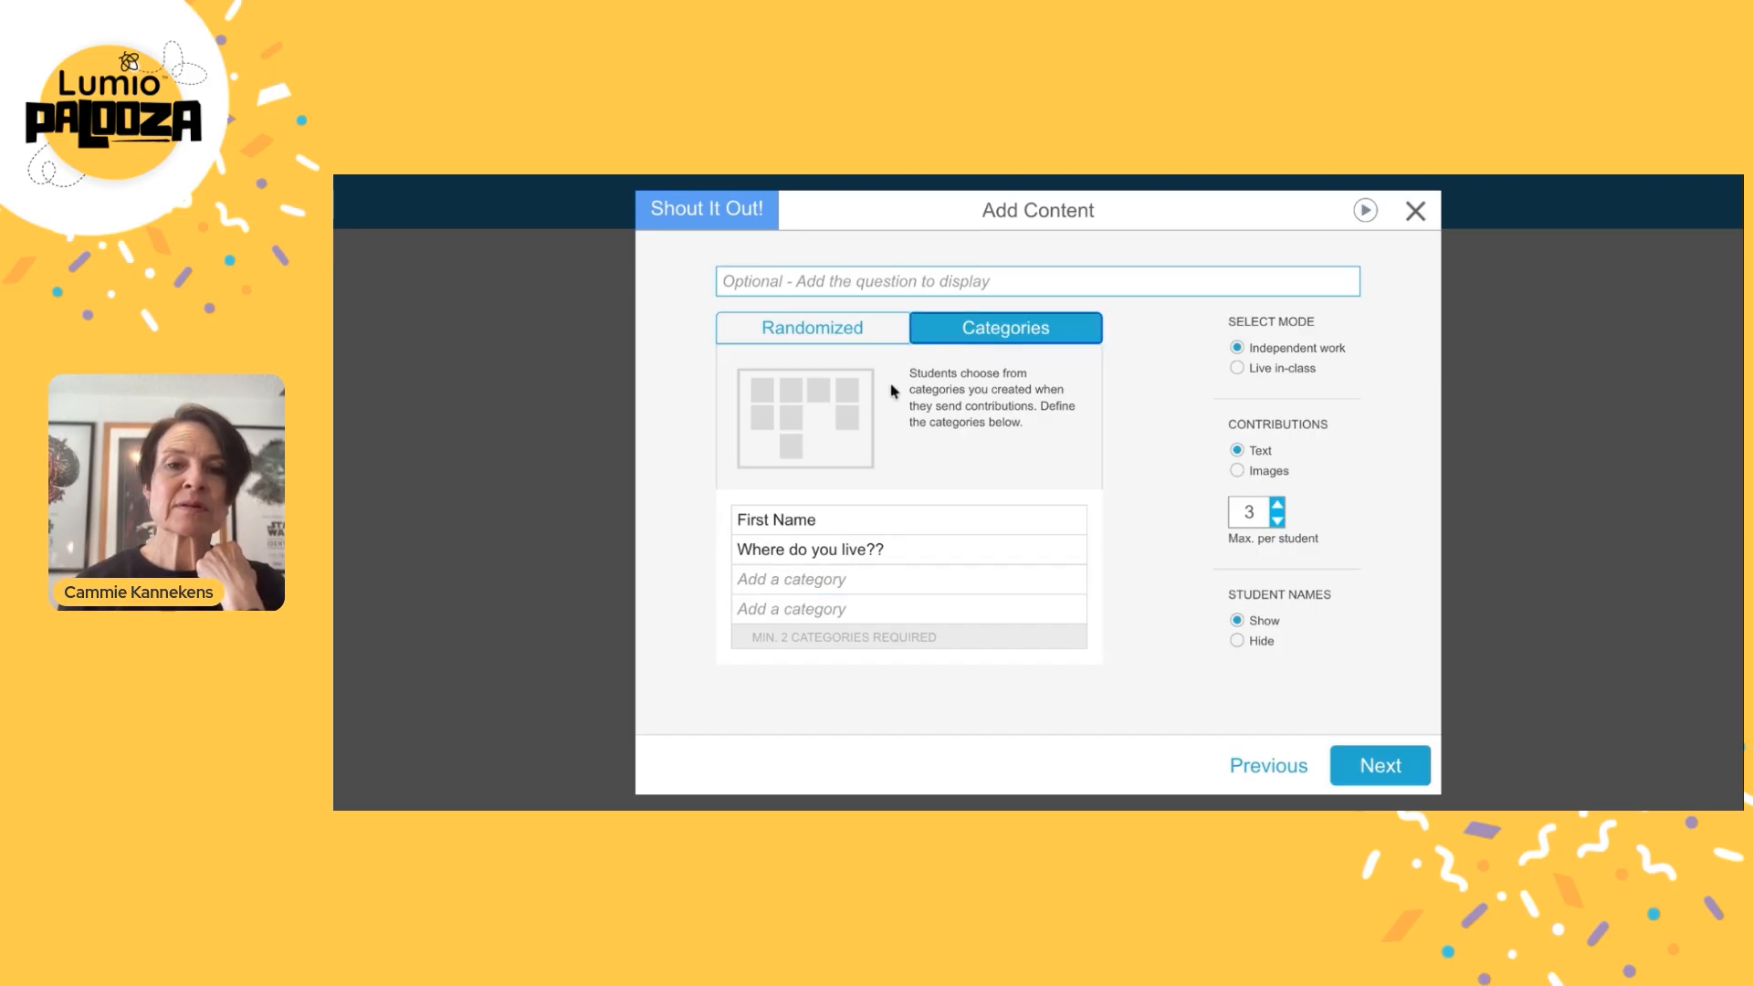
{"action": "left_click", "coordinate": [837, 344]}
{"action": "left_click", "coordinate": [981, 340]}
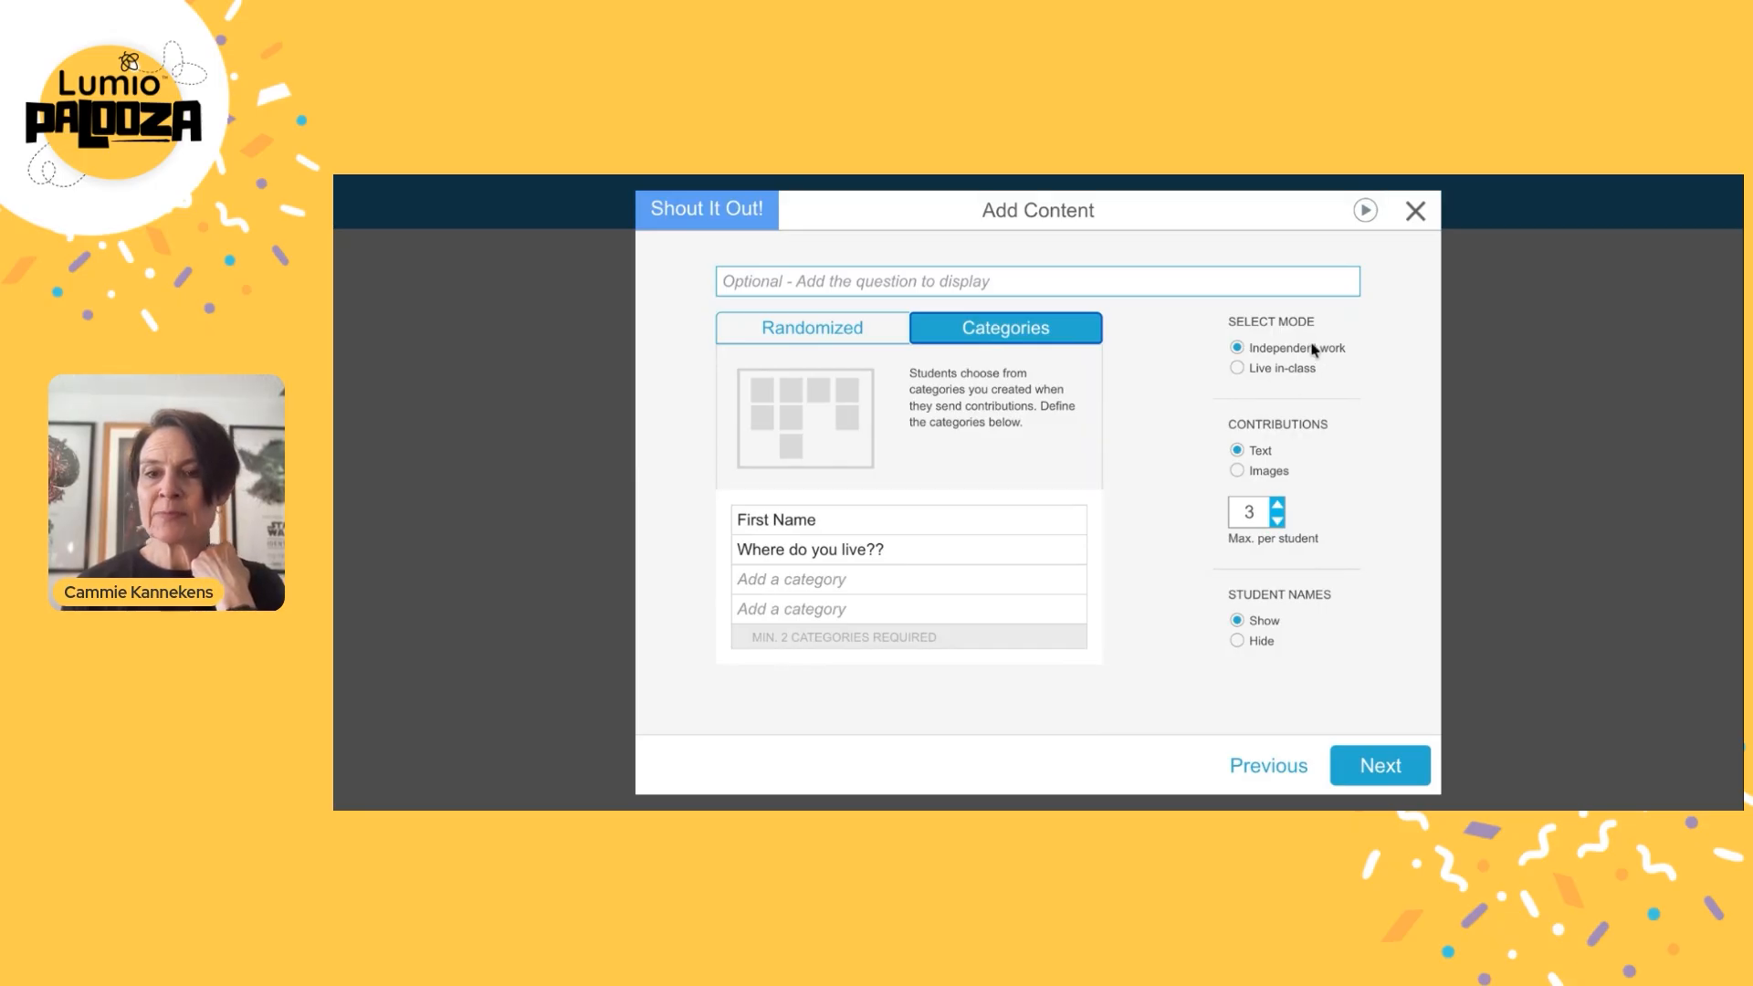
Set the maximum number of contributions per student to 5.
{"action": "left_click", "coordinate": [1277, 504]}
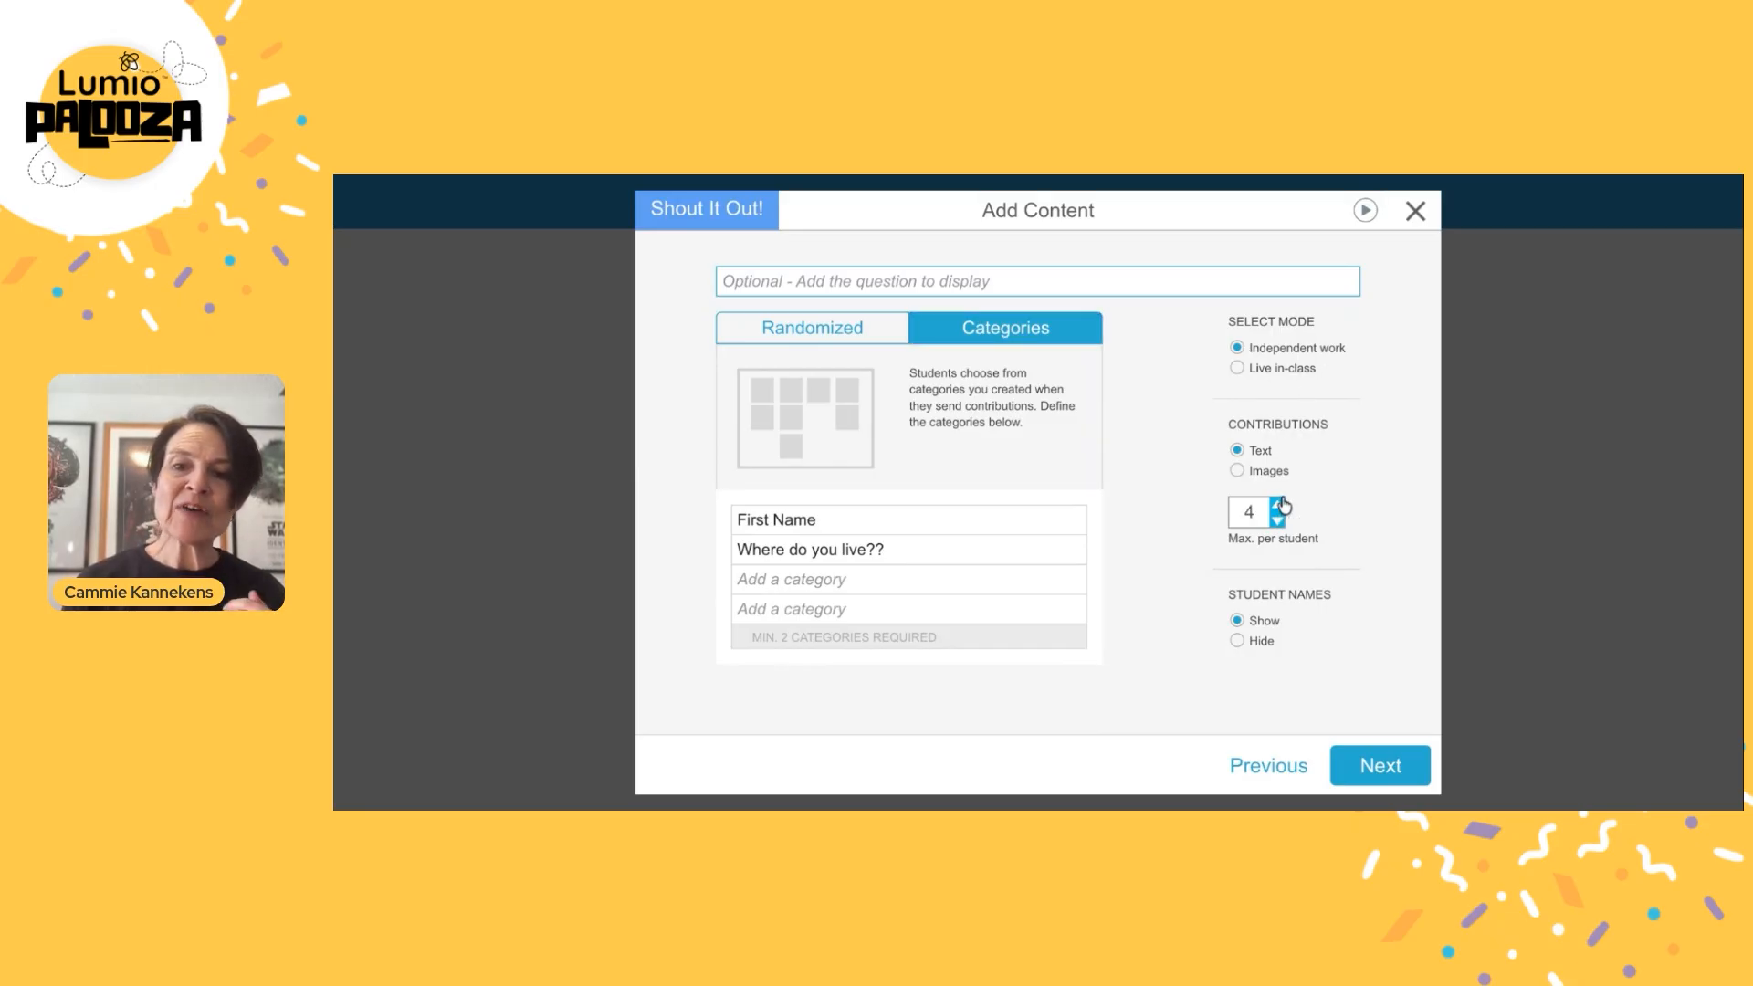
{"action": "left_click", "coordinate": [1277, 504]}
{"action": "left_click", "coordinate": [1277, 505]}
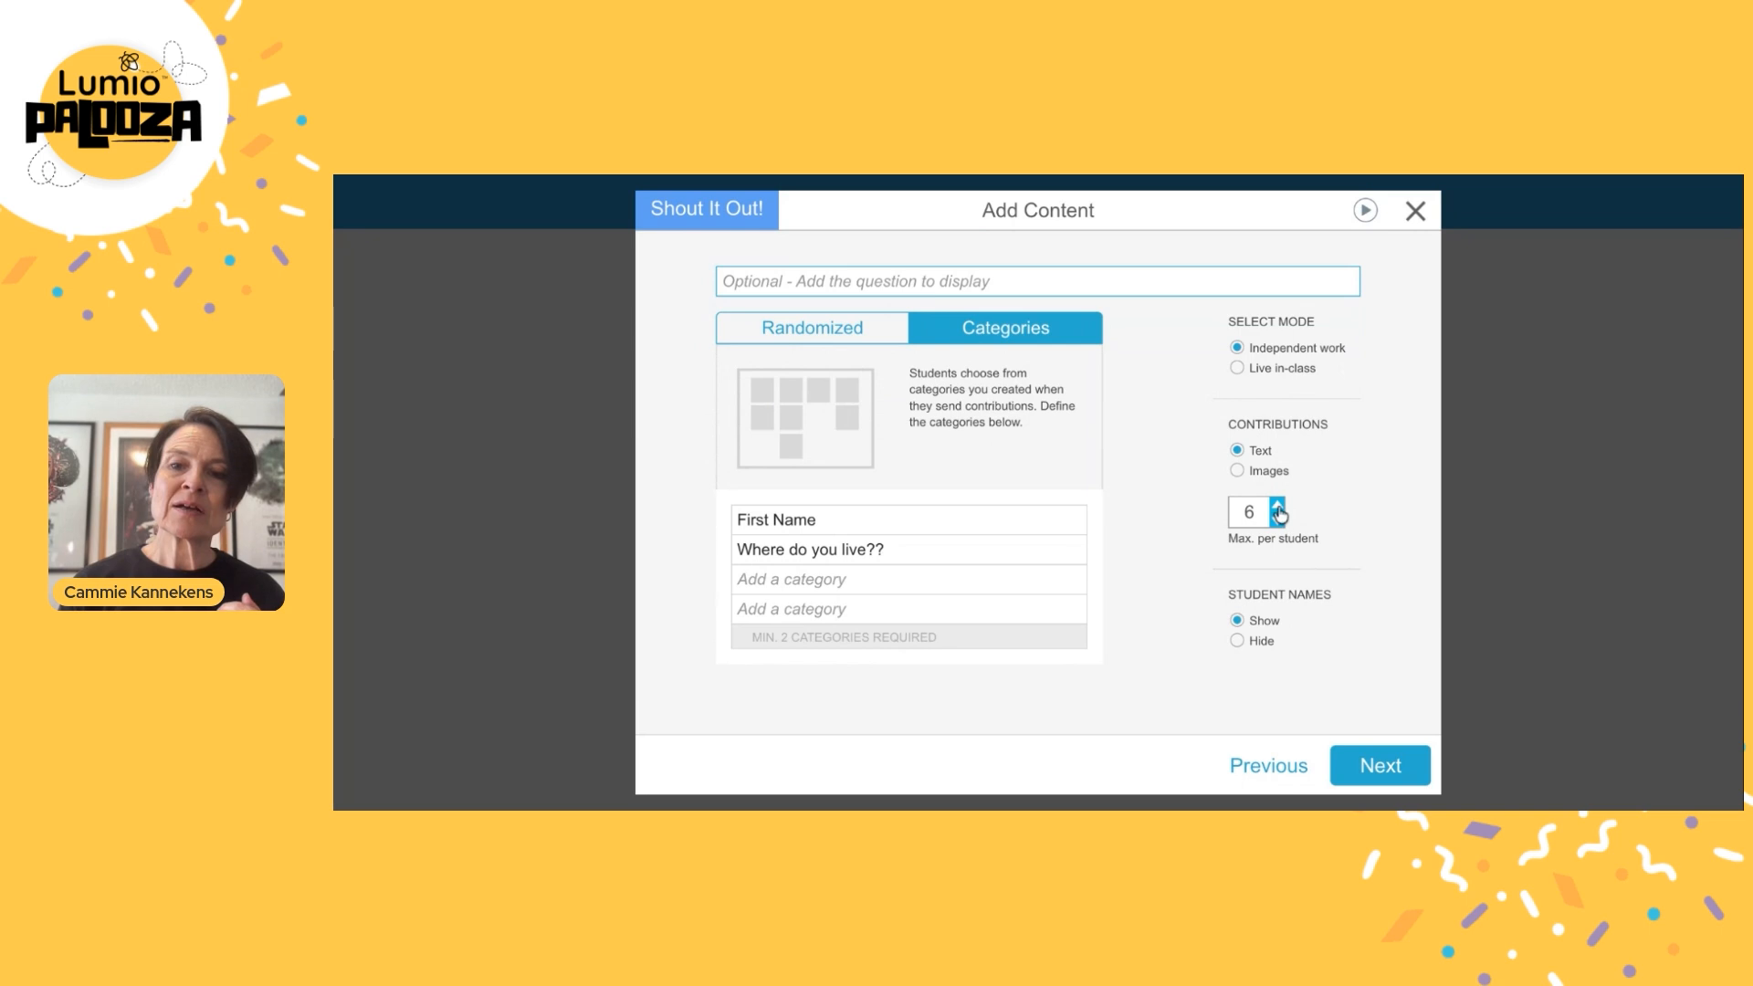
{"action": "left_click", "coordinate": [1277, 505]}
{"action": "left_click", "coordinate": [1277, 505]}
{"action": "left_click", "coordinate": [1278, 505]}
{"action": "left_click", "coordinate": [1277, 505]}
{"action": "left_click", "coordinate": [1278, 523]}
{"action": "left_click", "coordinate": [1278, 523]}
{"action": "left_click", "coordinate": [1278, 523]}
{"action": "left_click", "coordinate": [1278, 523]}
{"action": "left_click", "coordinate": [1278, 523]}
{"action": "left_click", "coordinate": [1278, 523]}
{"action": "left_click", "coordinate": [1278, 523]}
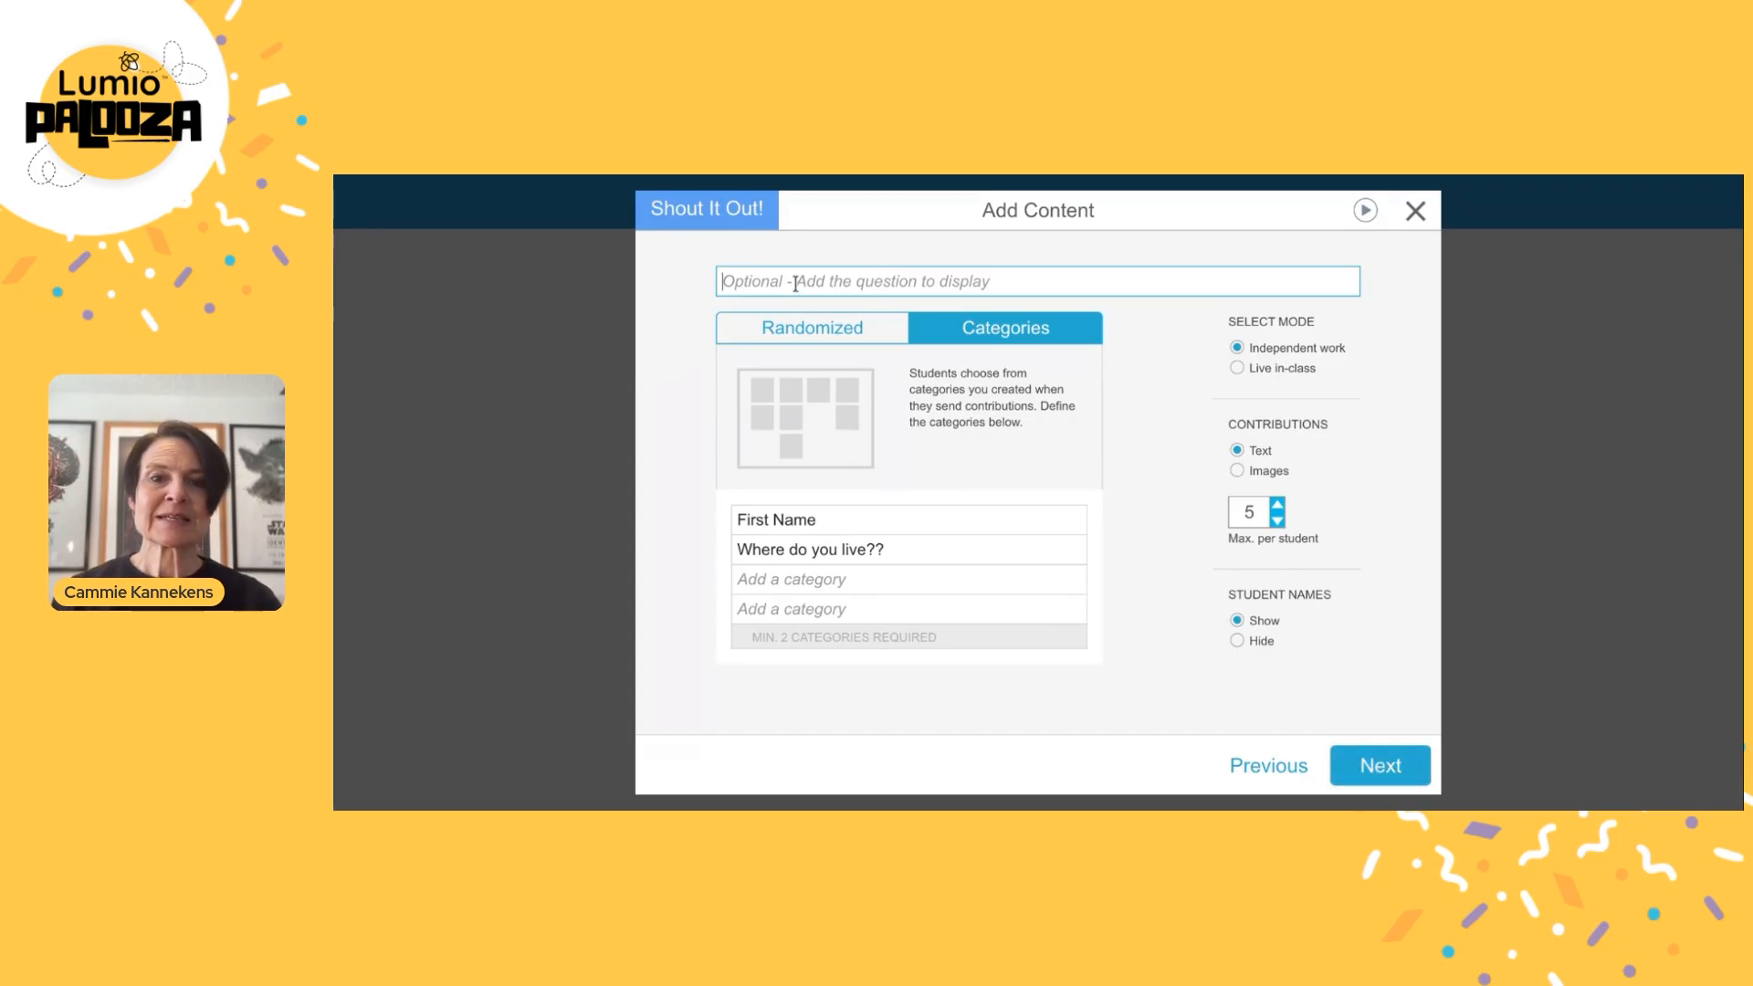
Enter "Let's MEet each other" as the displayed question and choose the Custom theme for the activity.
{"action": "type", "text": "L"}
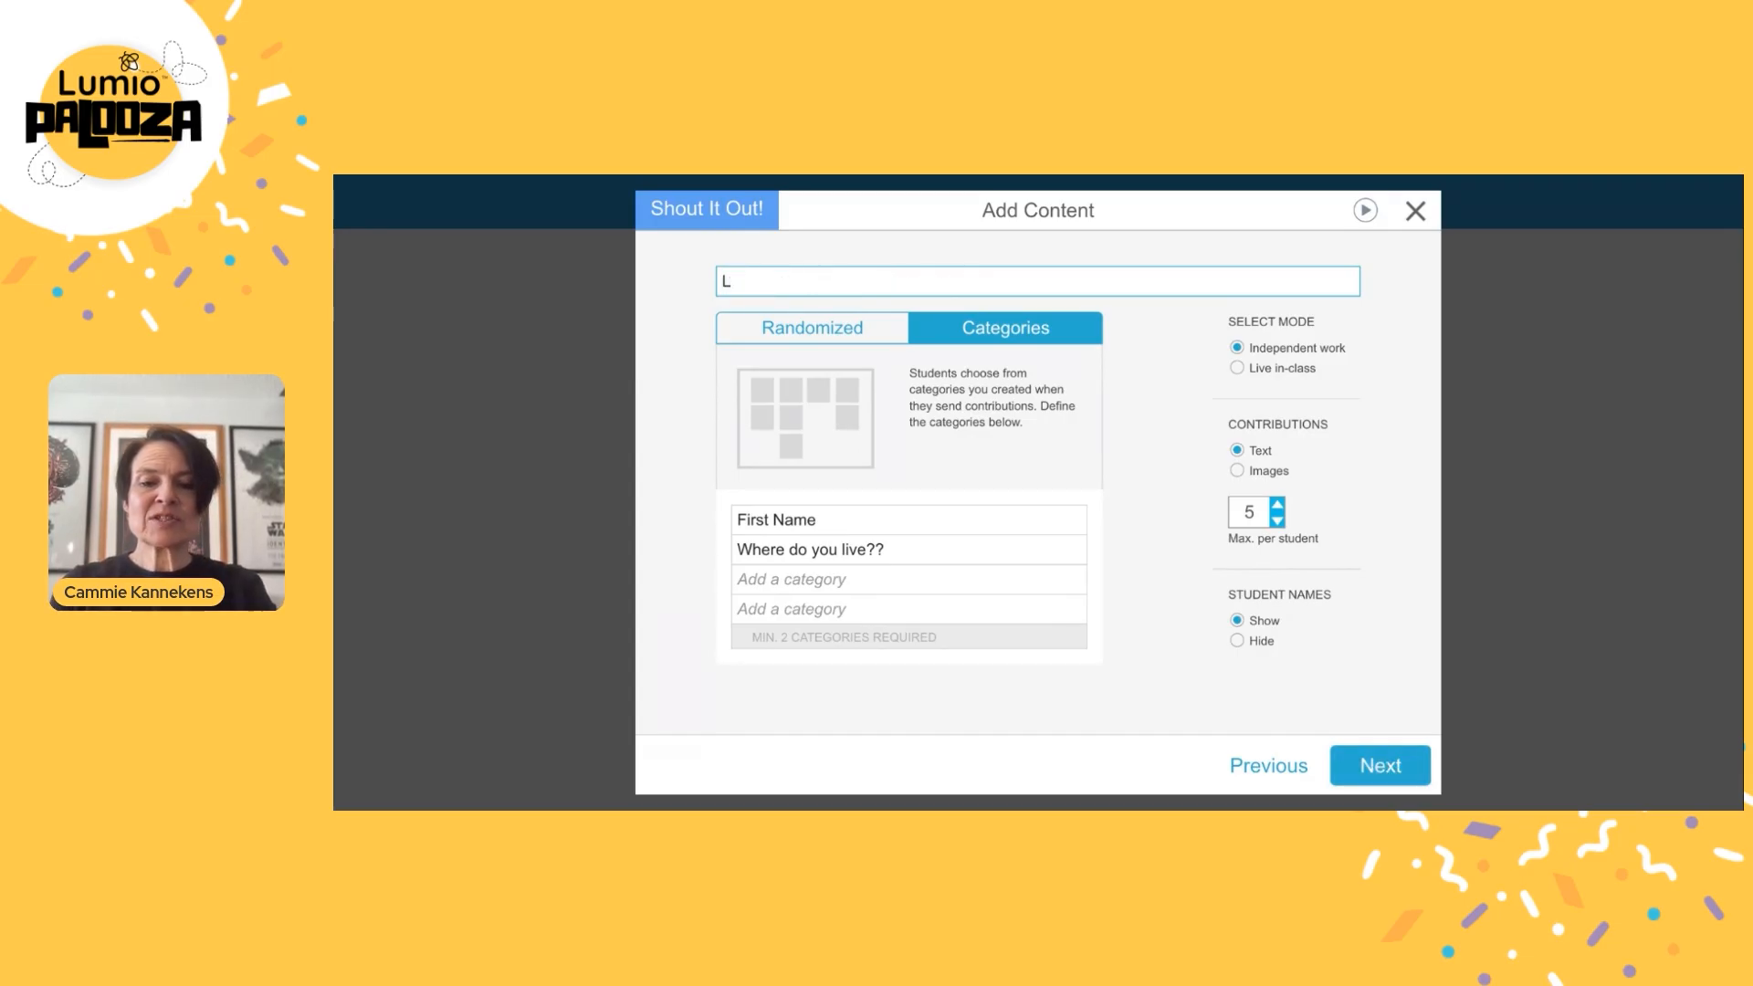
{"action": "type", "text": "et's MEet each other"}
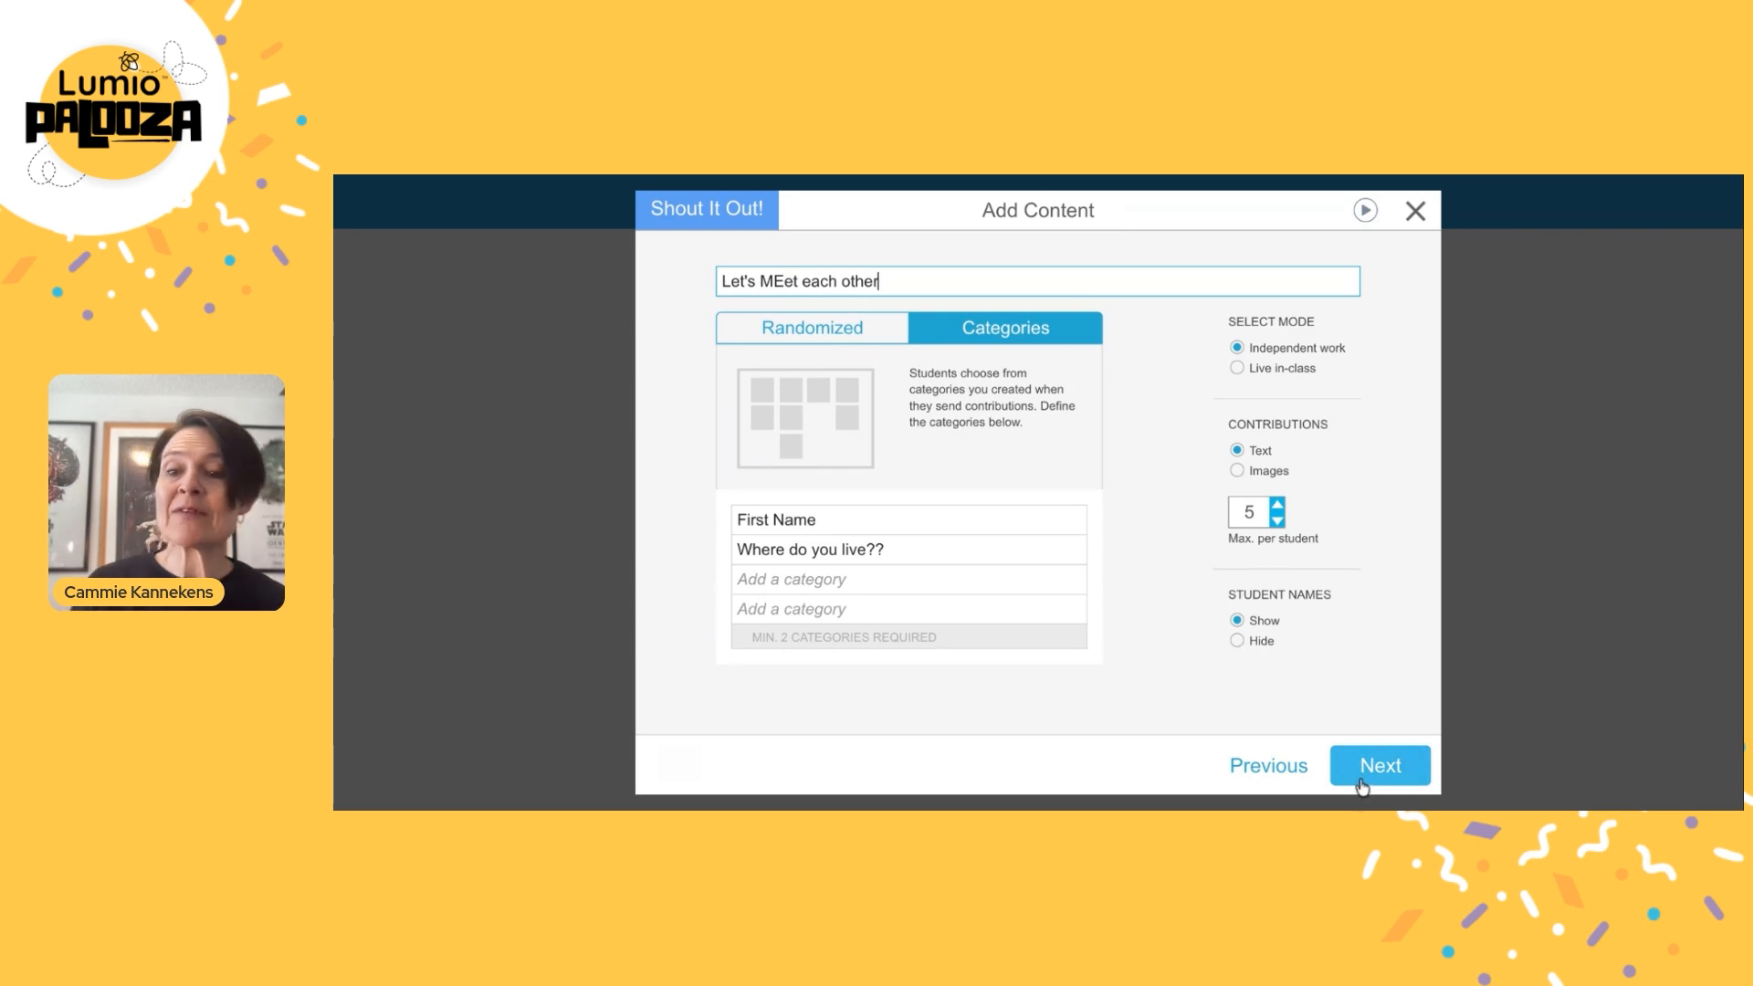
{"action": "left_click", "coordinate": [1388, 761]}
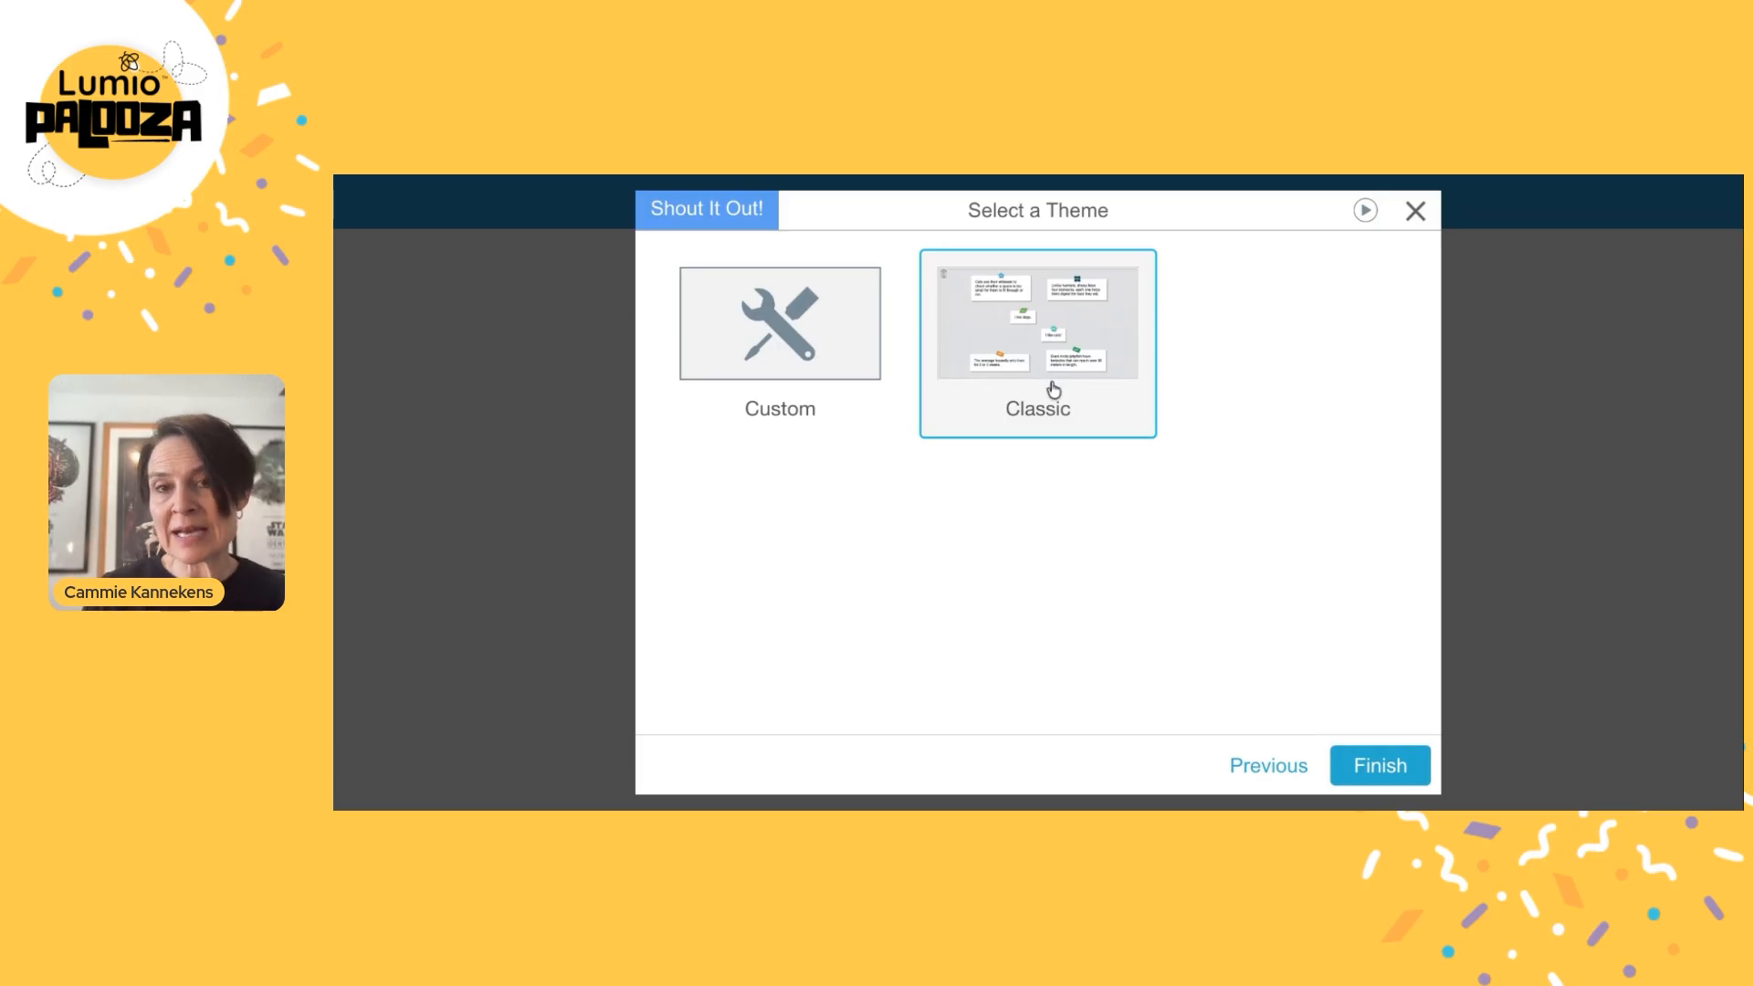
{"action": "left_click", "coordinate": [774, 359]}
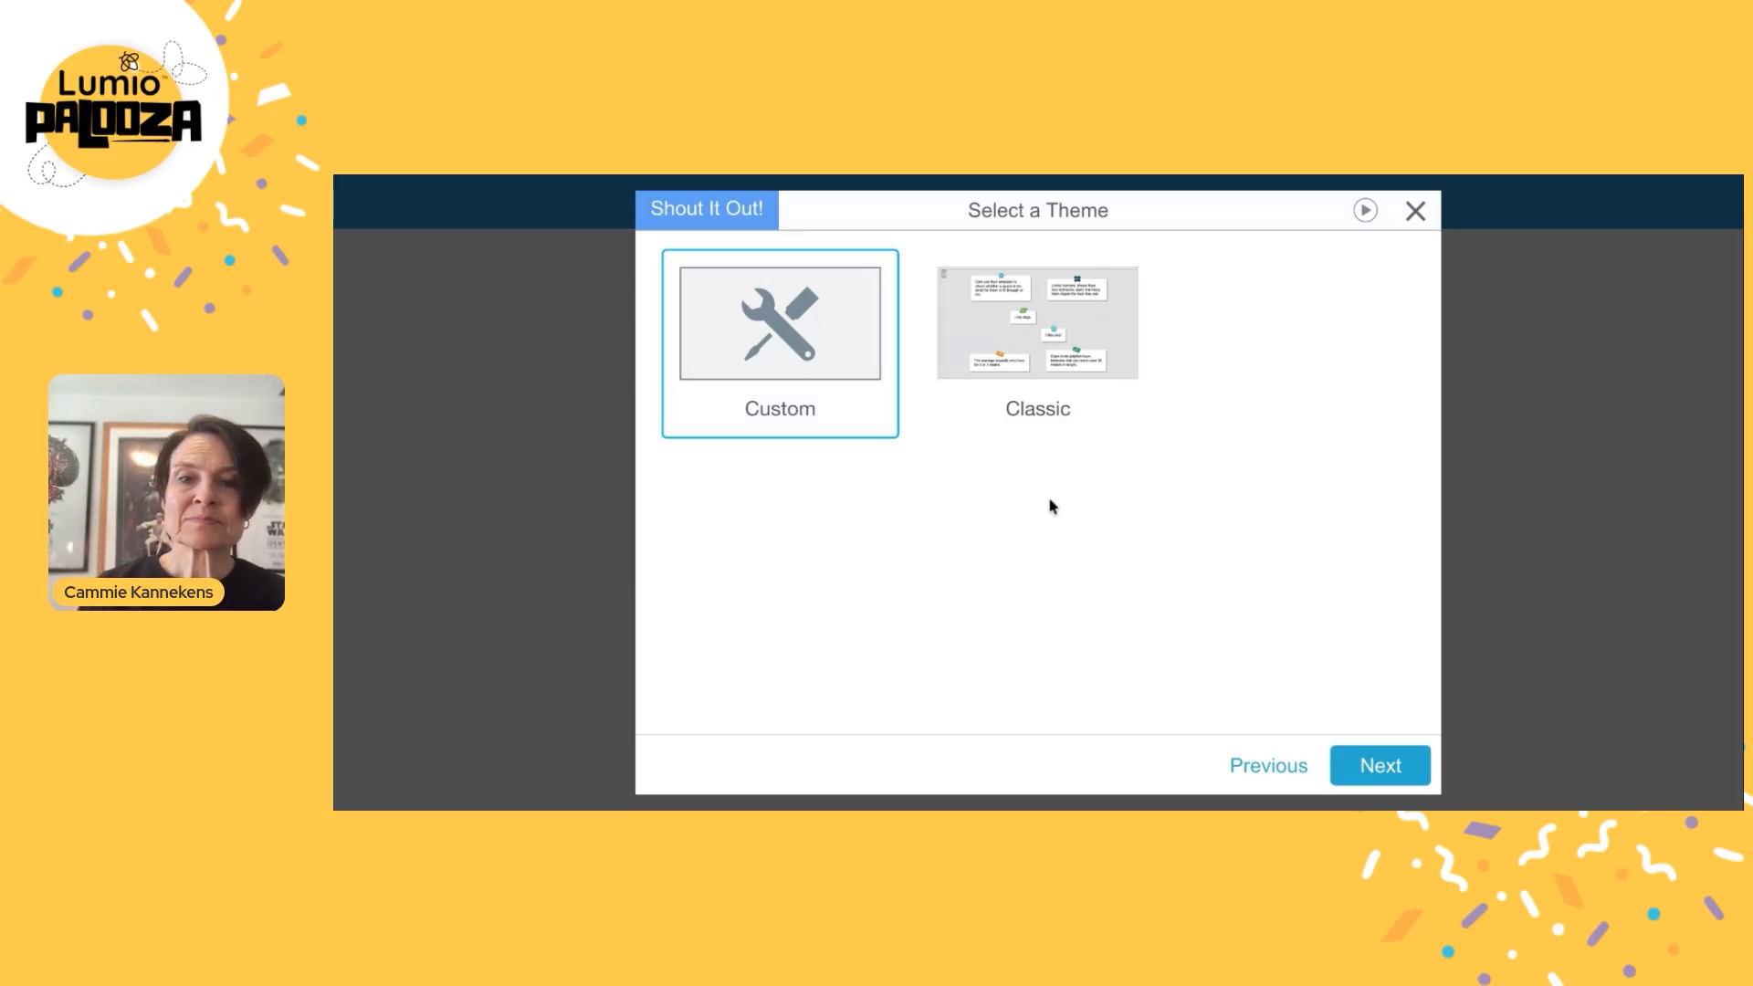
{"action": "left_click", "coordinate": [1415, 765]}
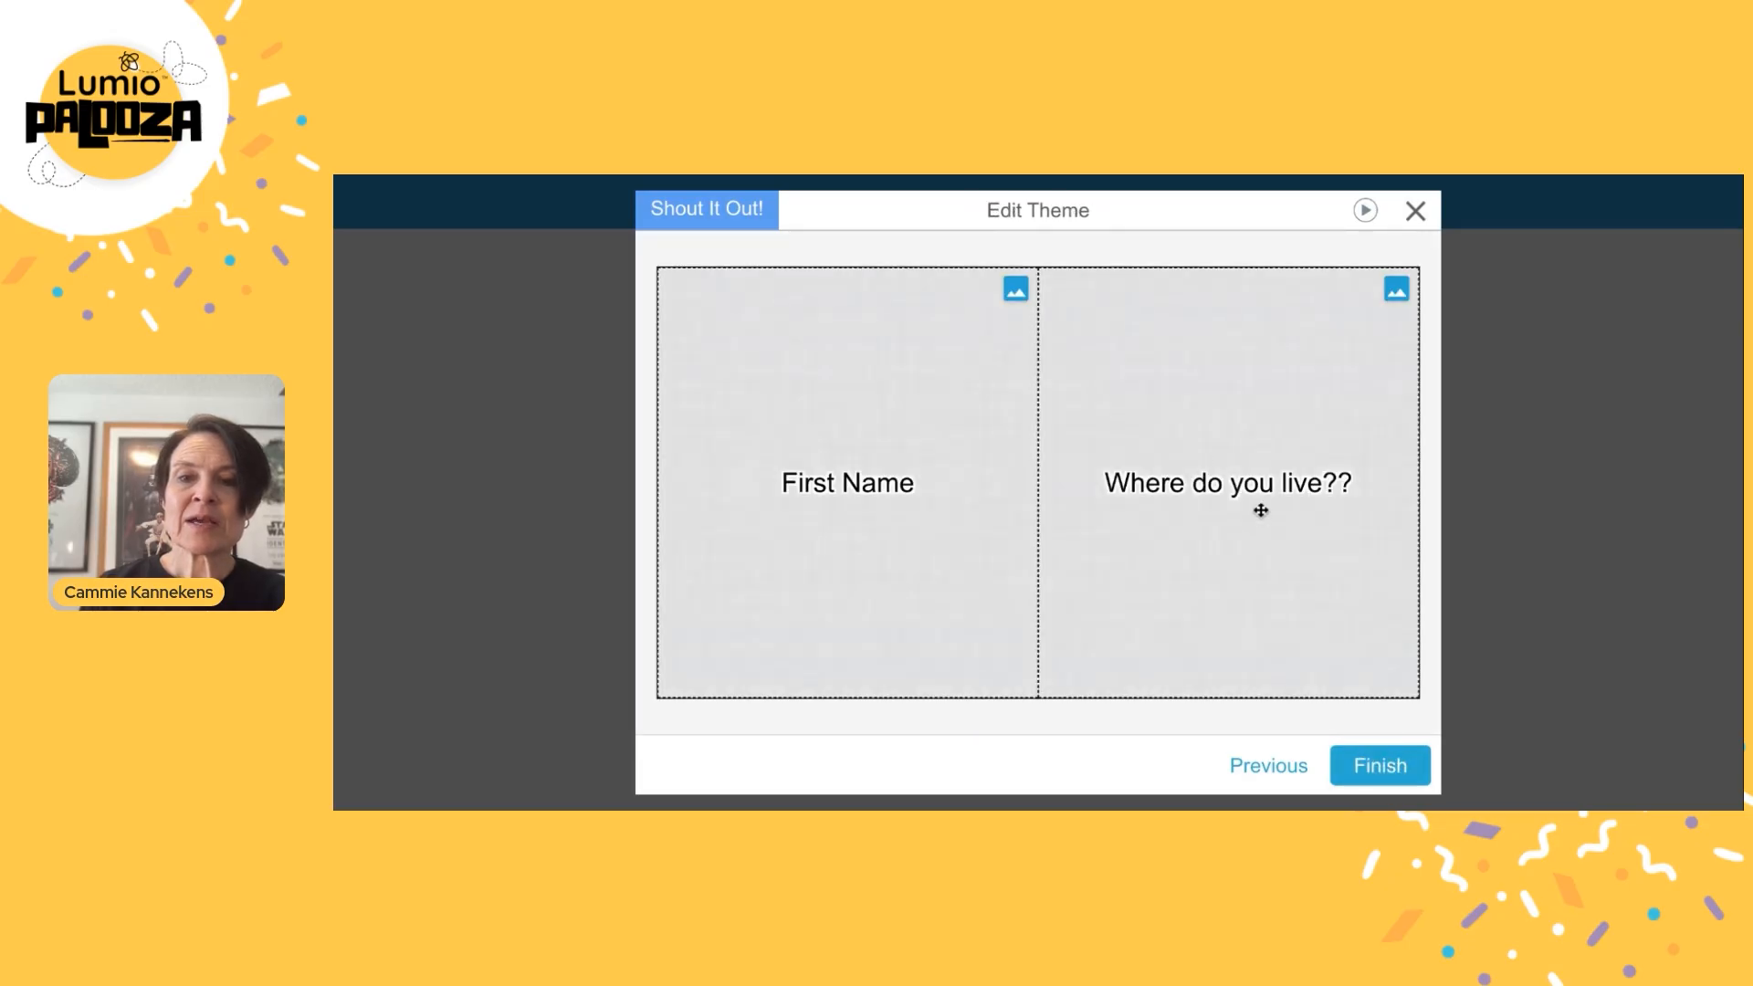
Review the Custom, Default and No image background options for the First Name category.
{"action": "left_click", "coordinate": [1016, 292]}
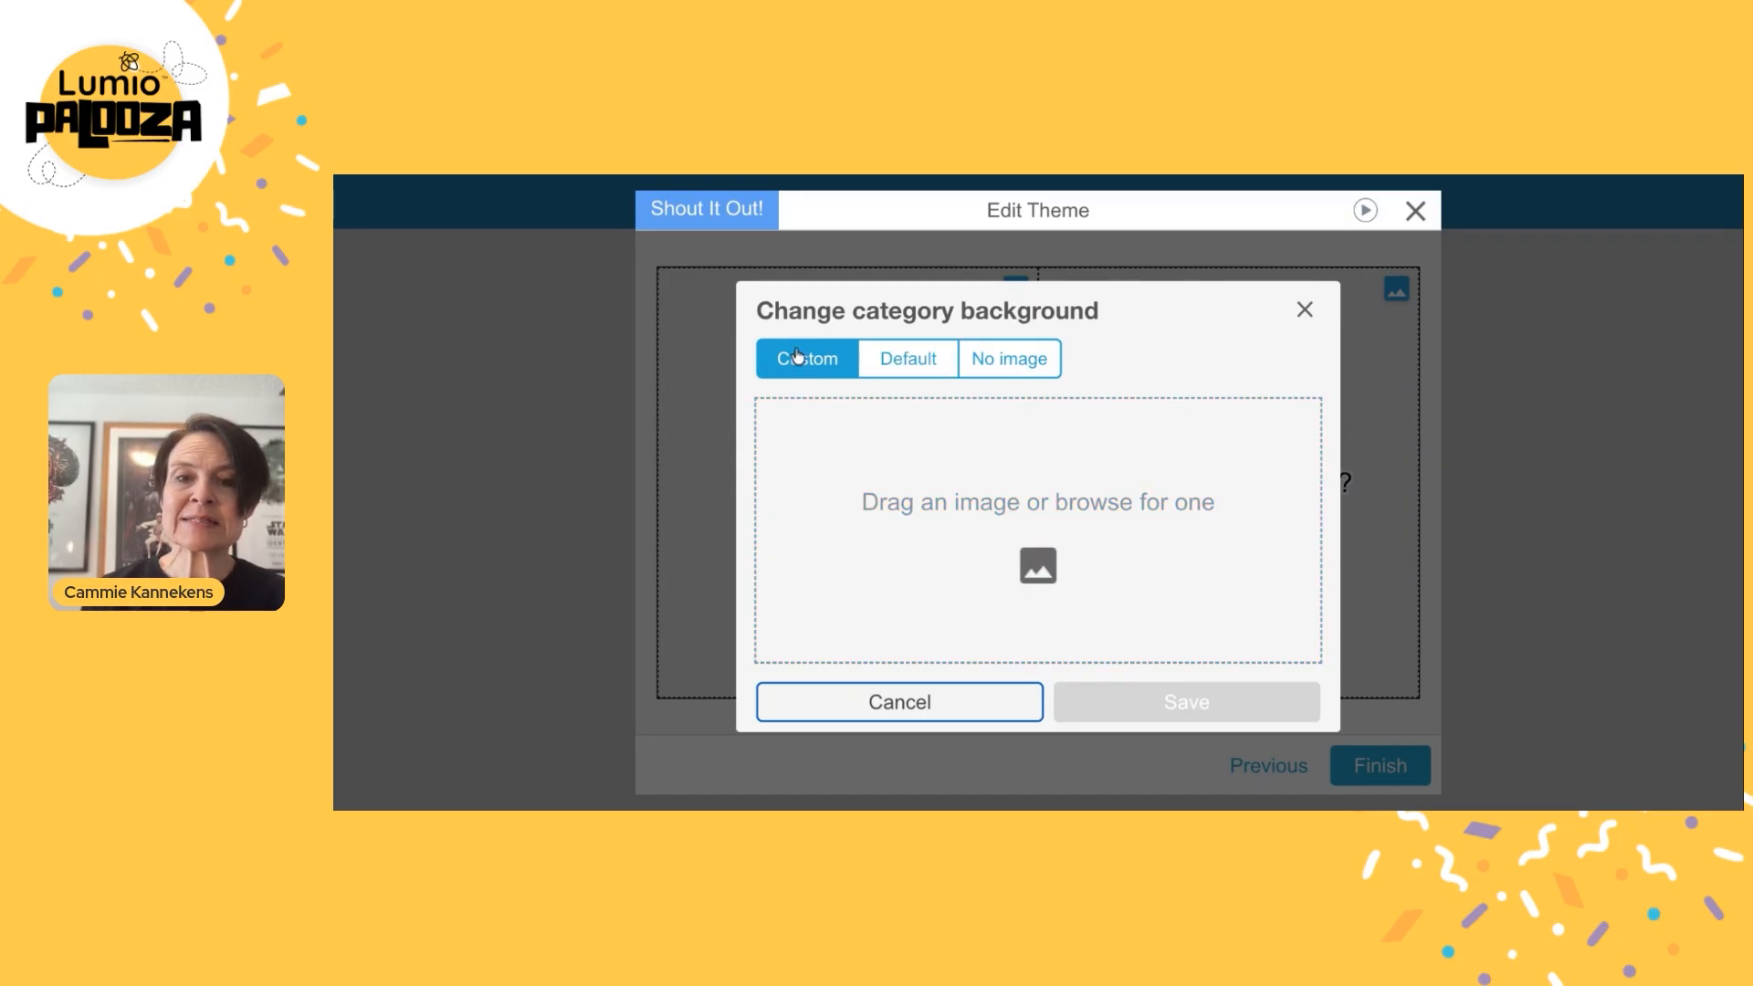
{"action": "left_click", "coordinate": [885, 370]}
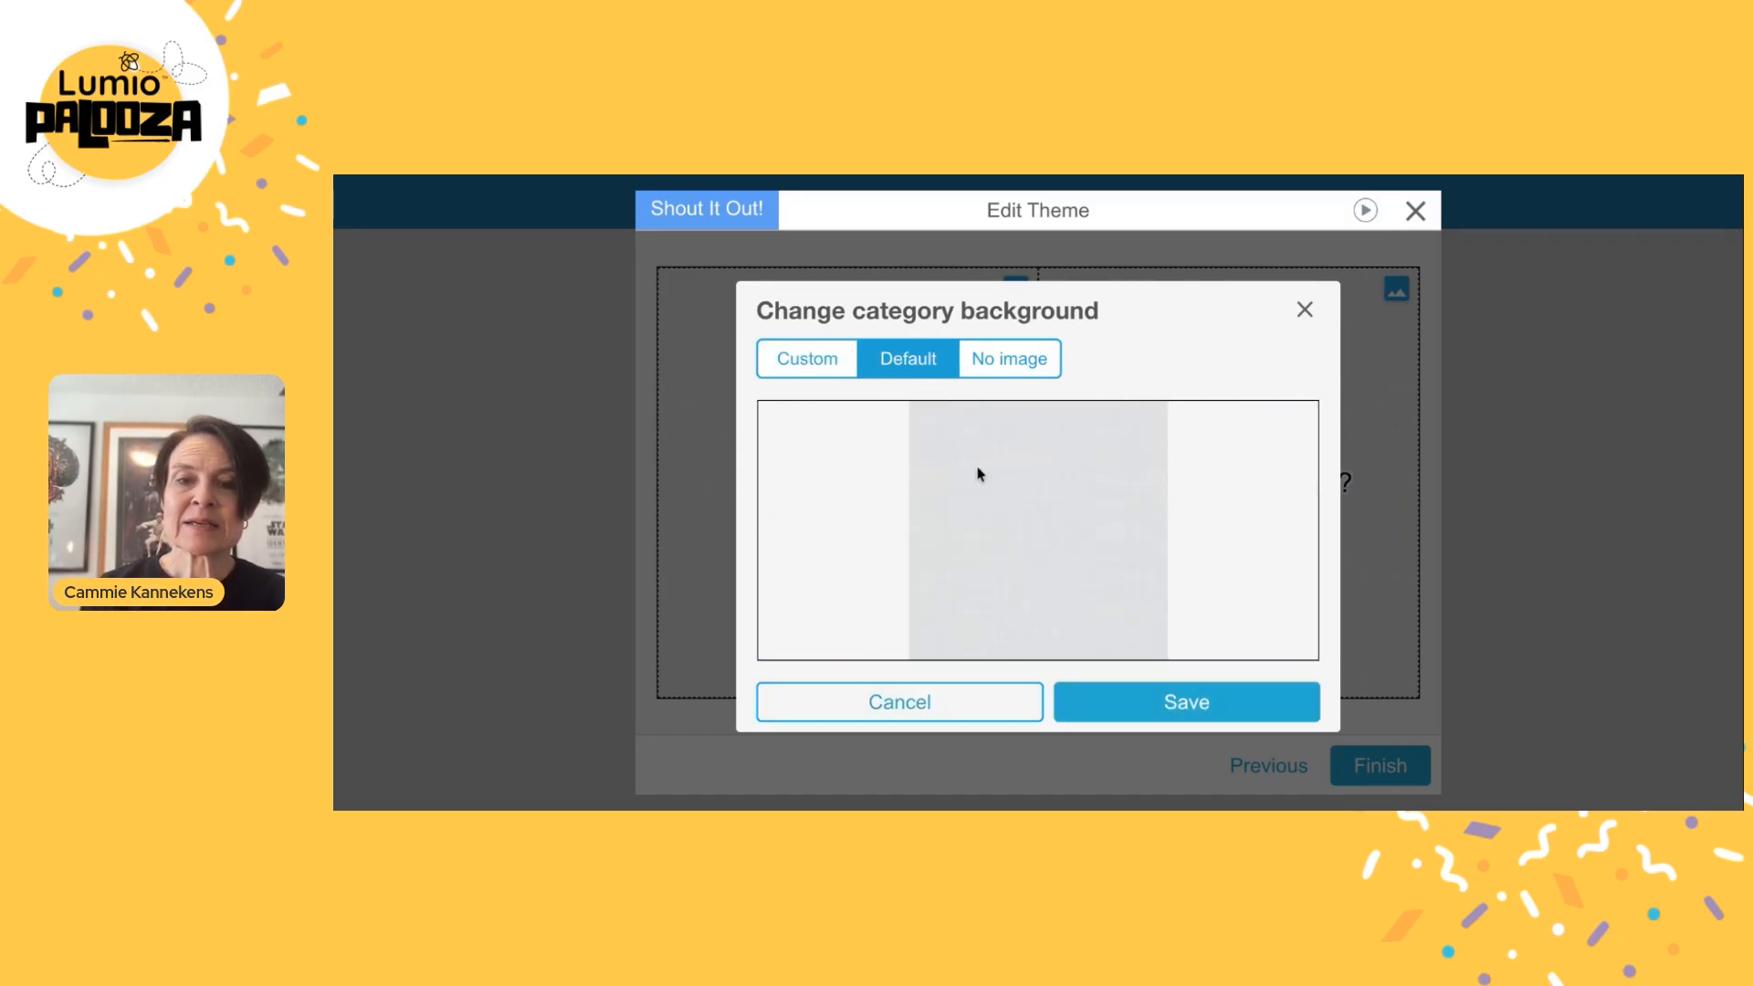
{"action": "left_click", "coordinate": [803, 370]}
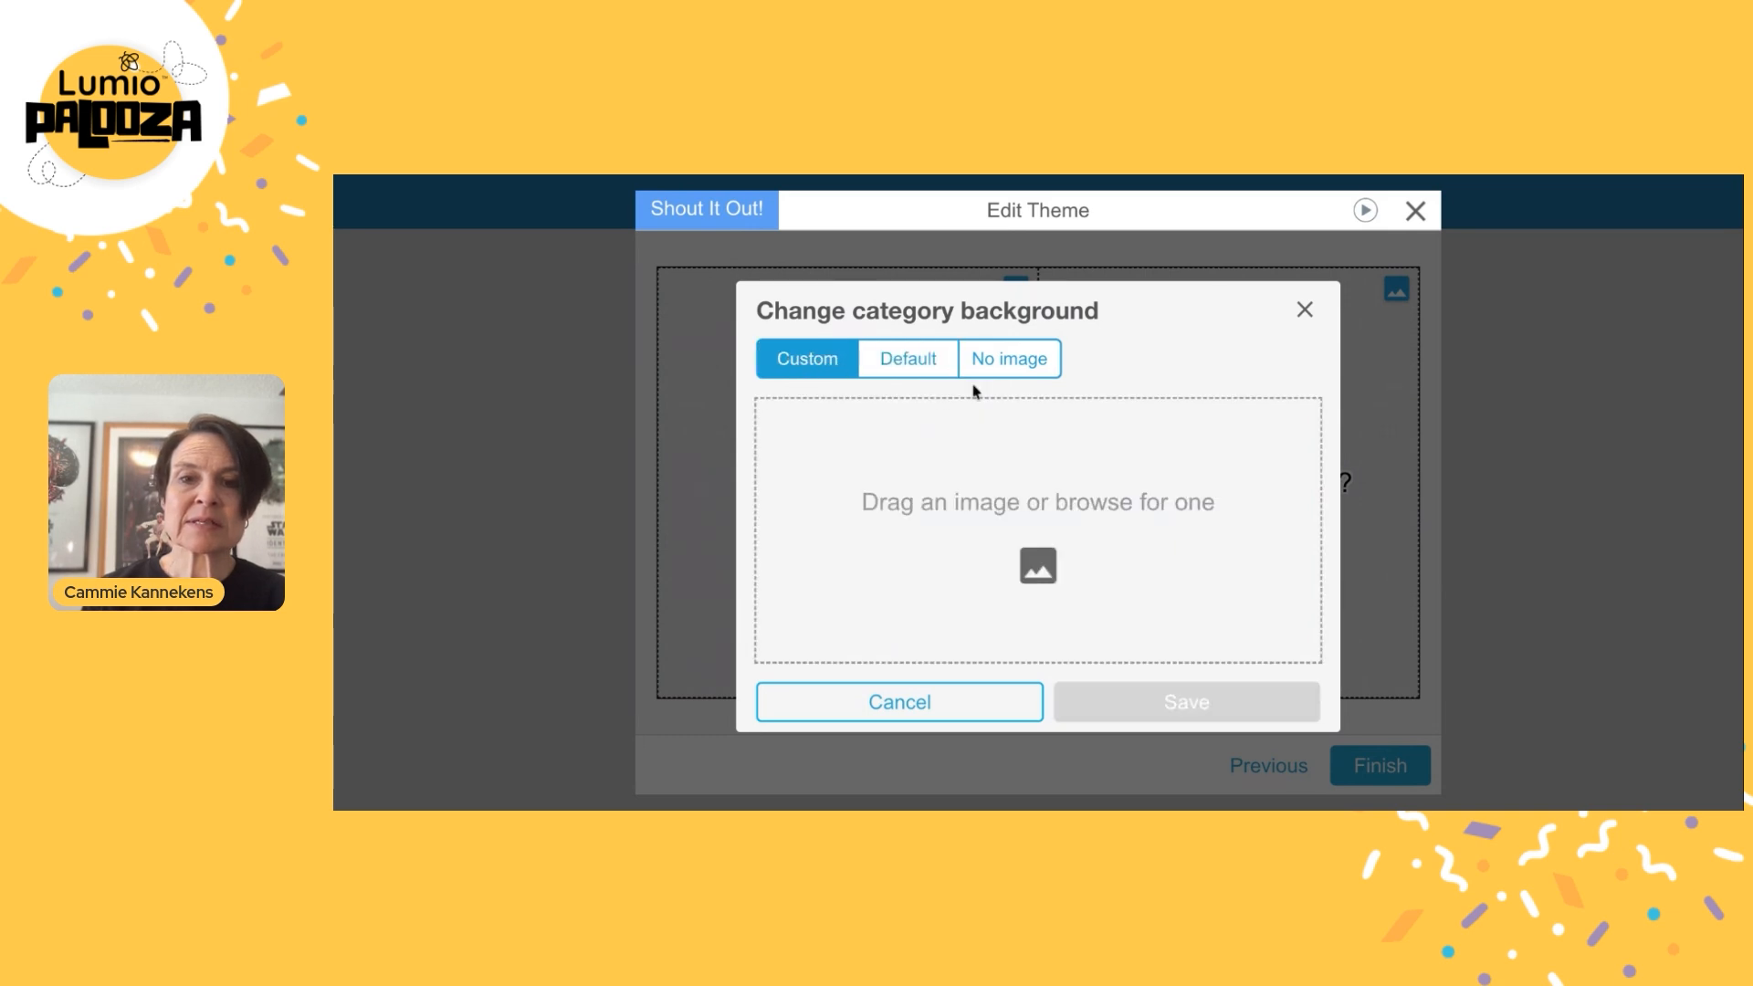
{"action": "left_click", "coordinate": [978, 374]}
{"action": "left_click", "coordinate": [829, 363]}
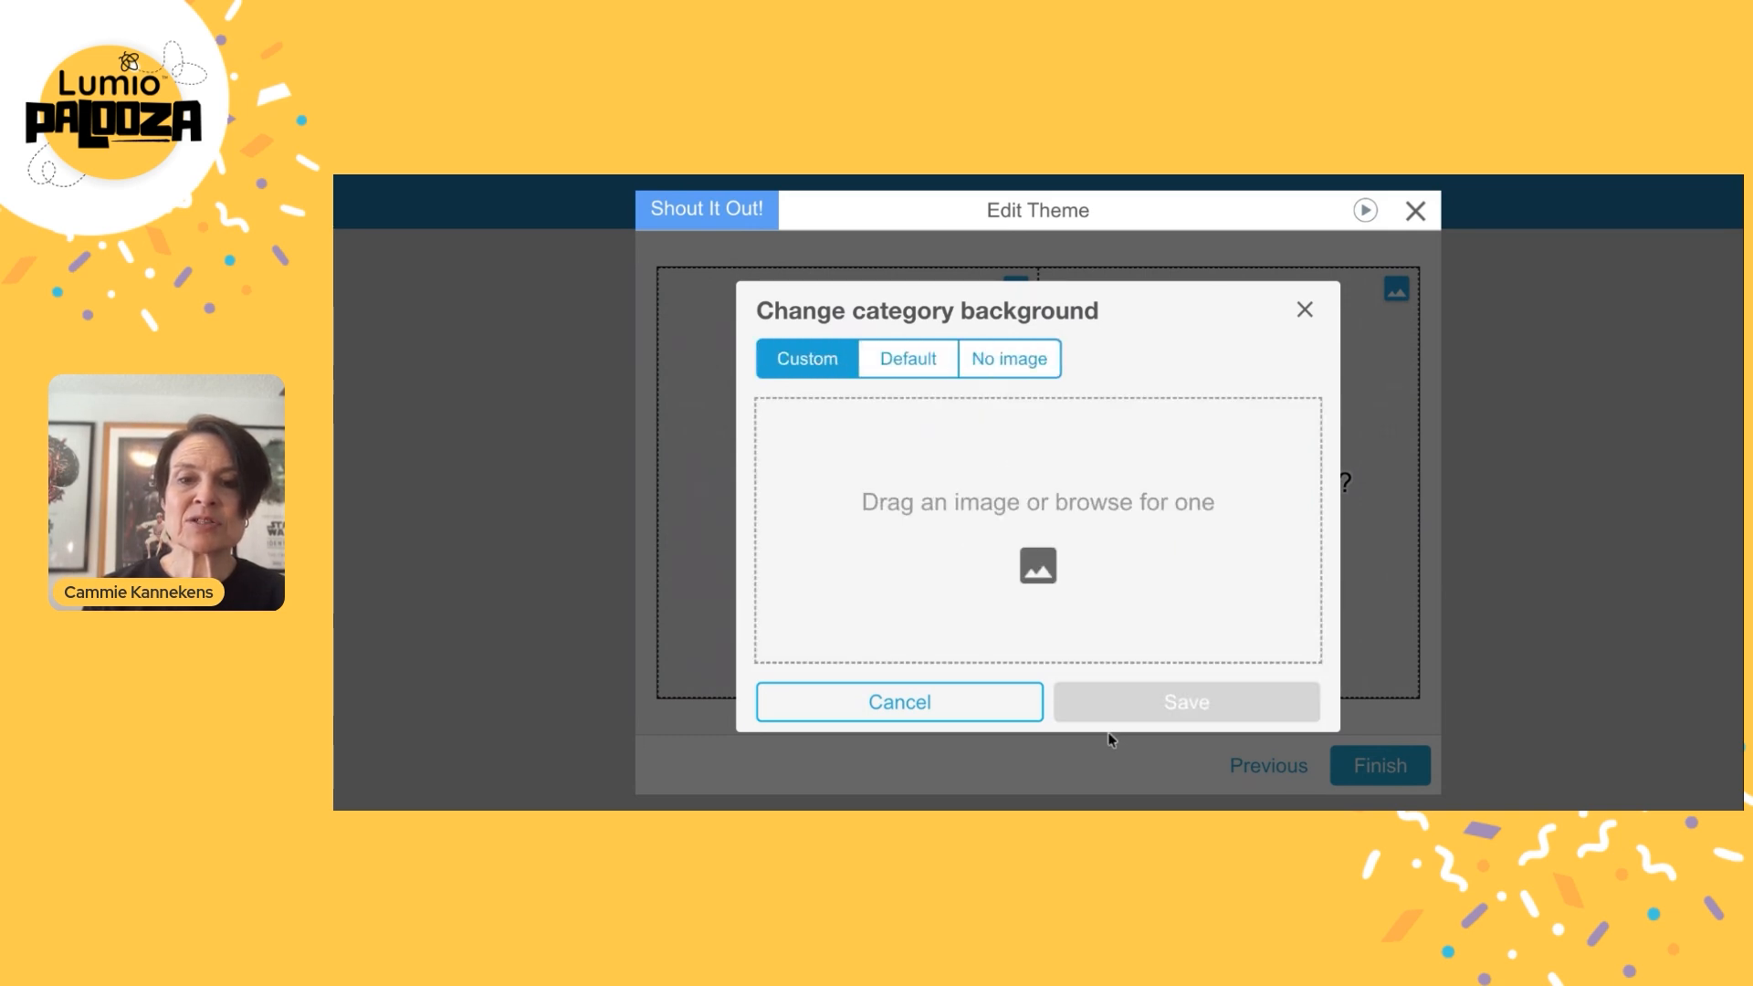
Try to add a custom background image to the First Name category by searching online for "blue background".
{"action": "left_click", "coordinate": [1038, 567]}
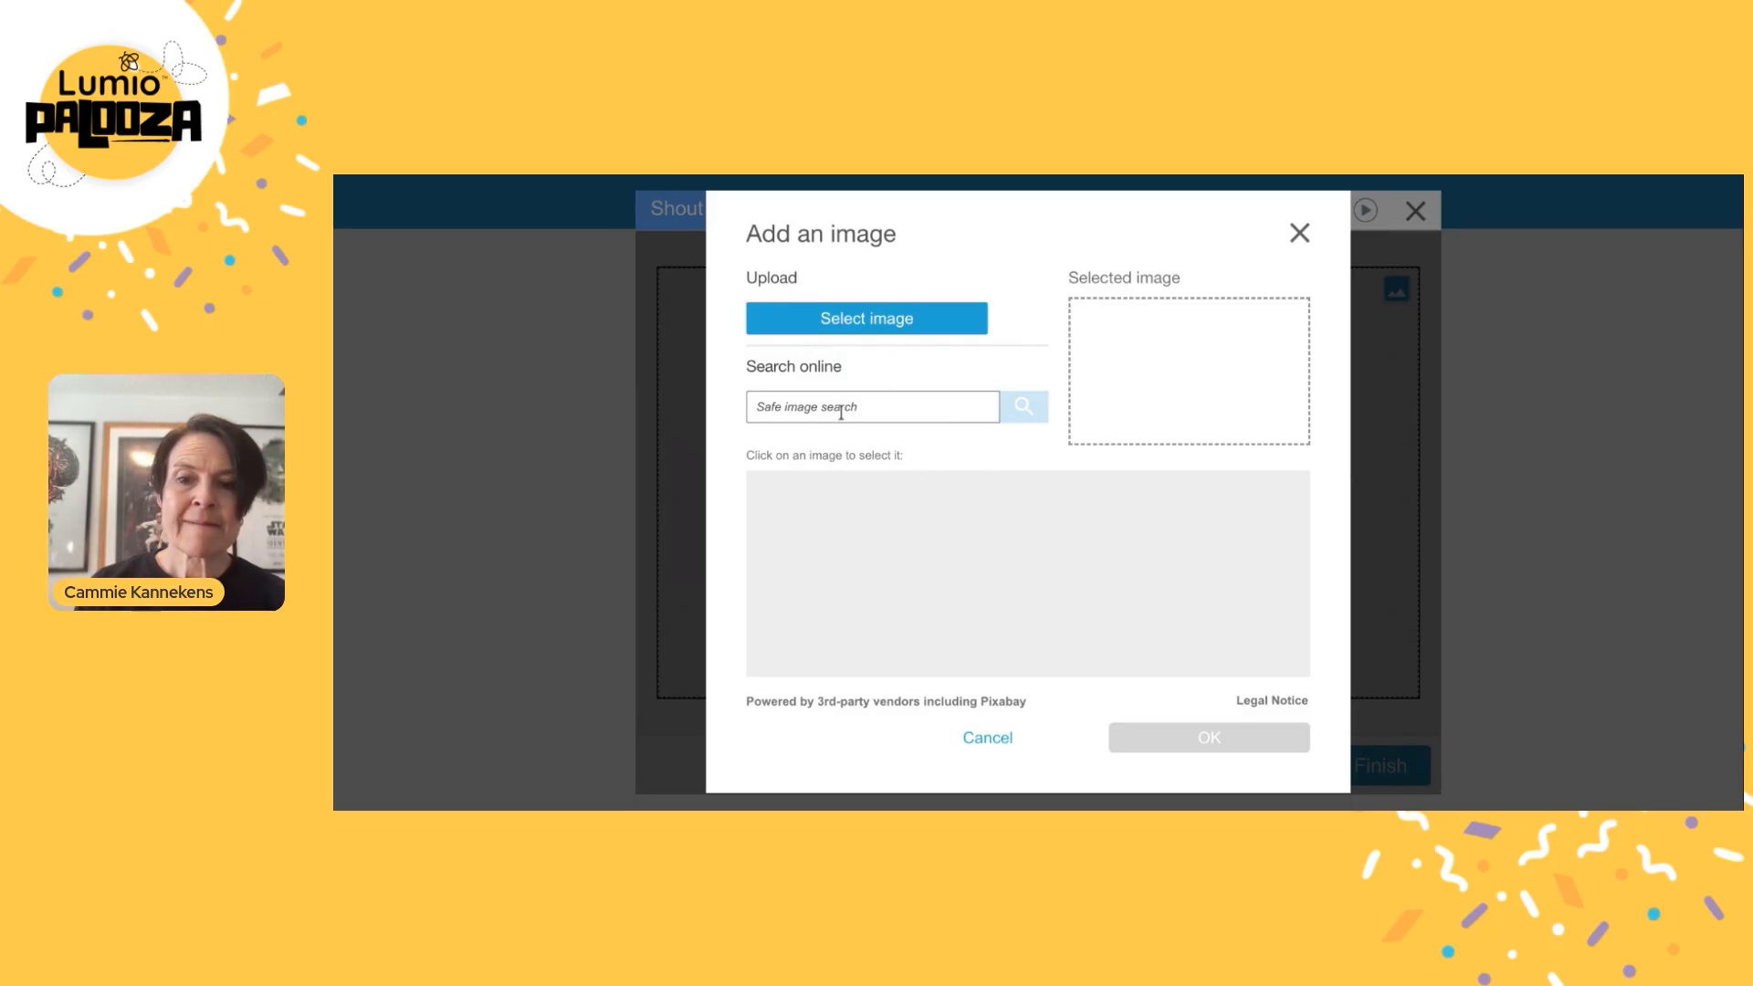
{"action": "left_click", "coordinate": [972, 414]}
{"action": "type", "text": "blue background"}
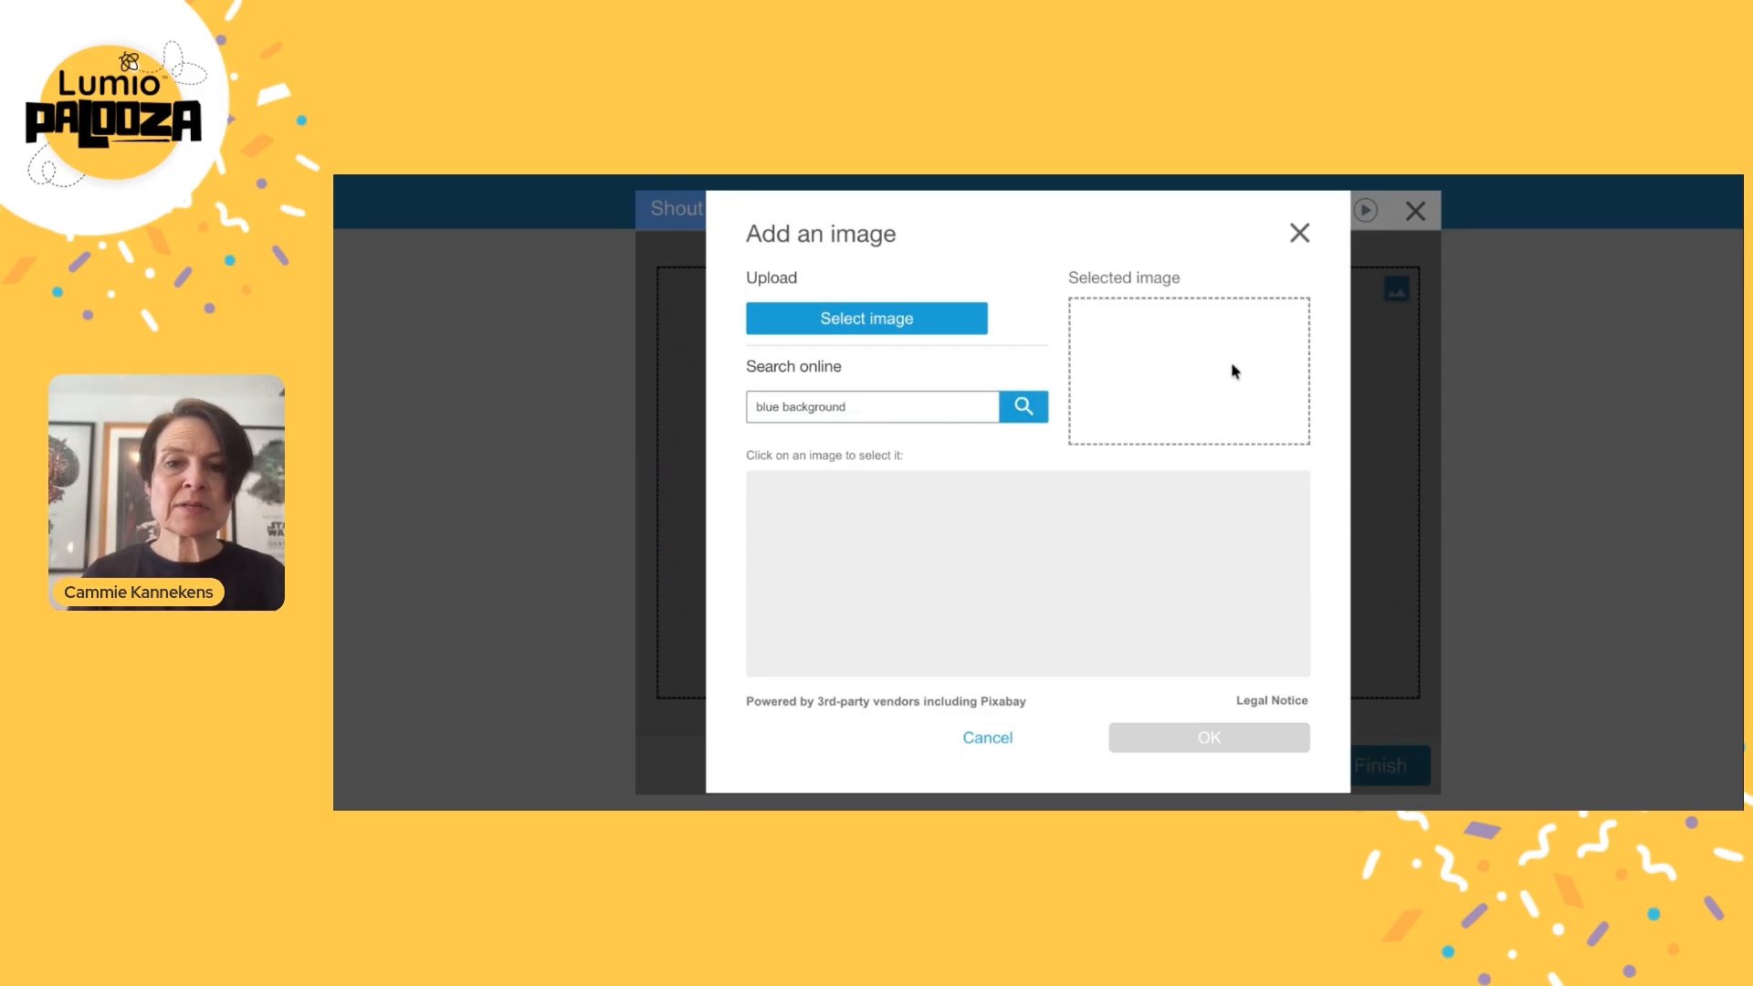
{"action": "left_click", "coordinate": [1020, 408]}
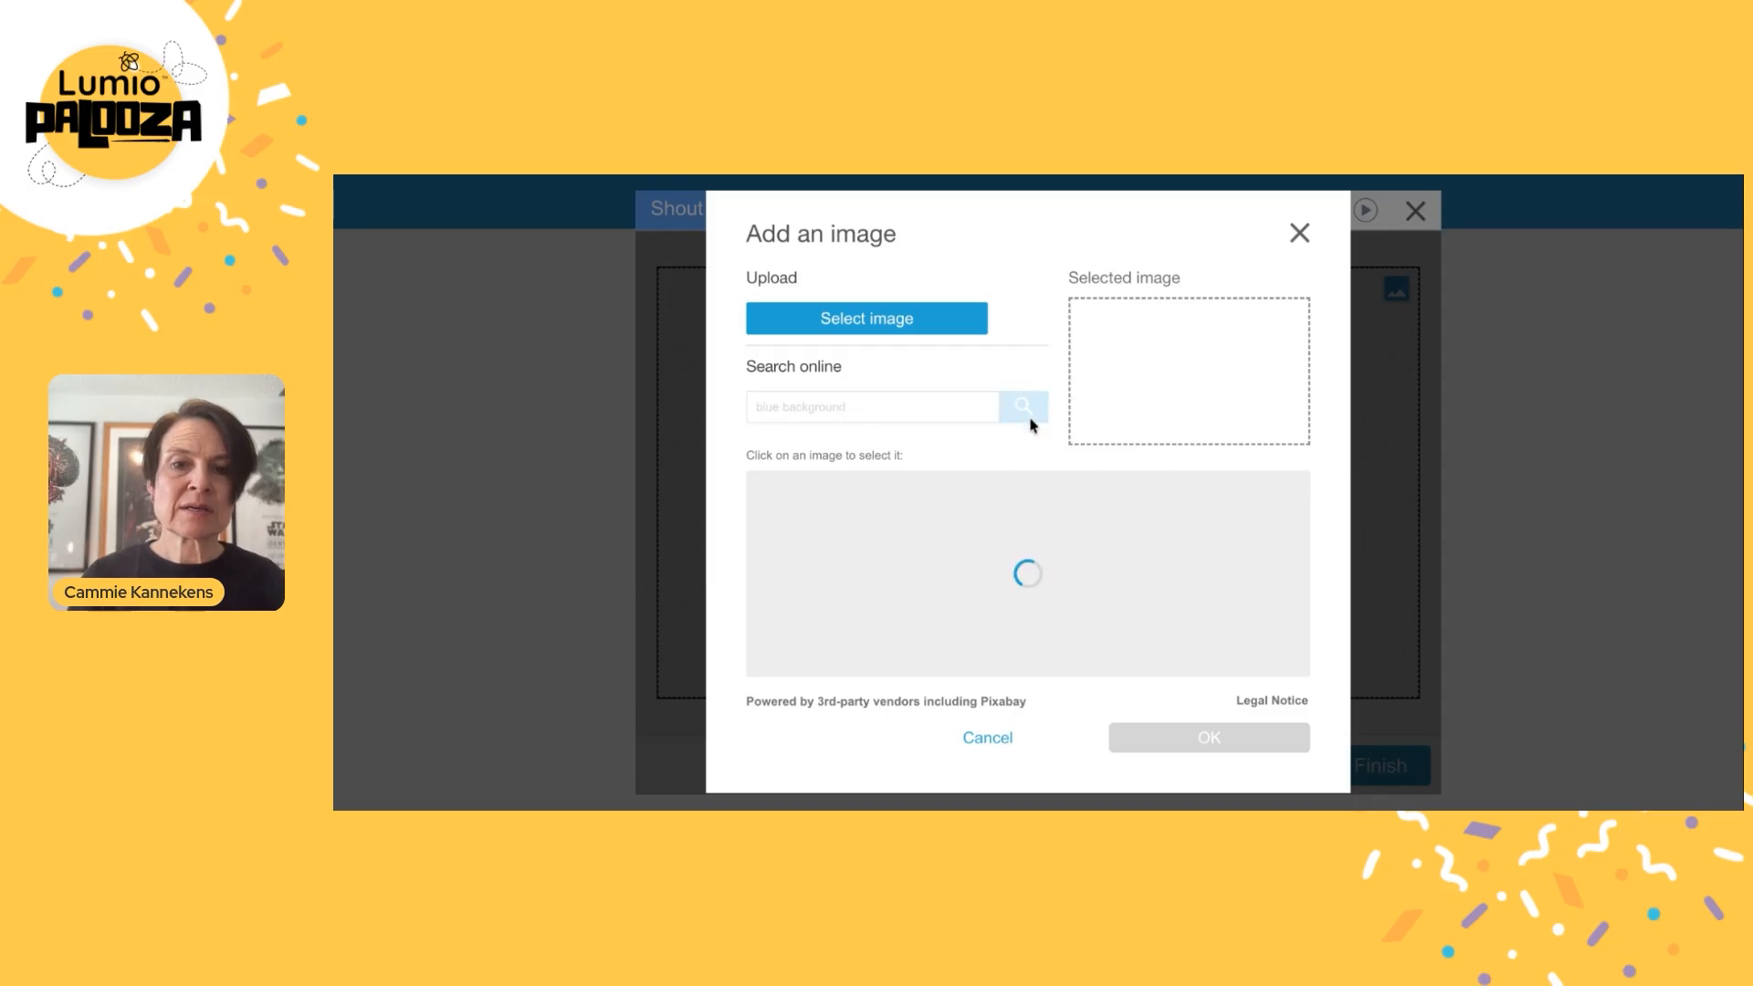
{"action": "left_click", "coordinate": [871, 322]}
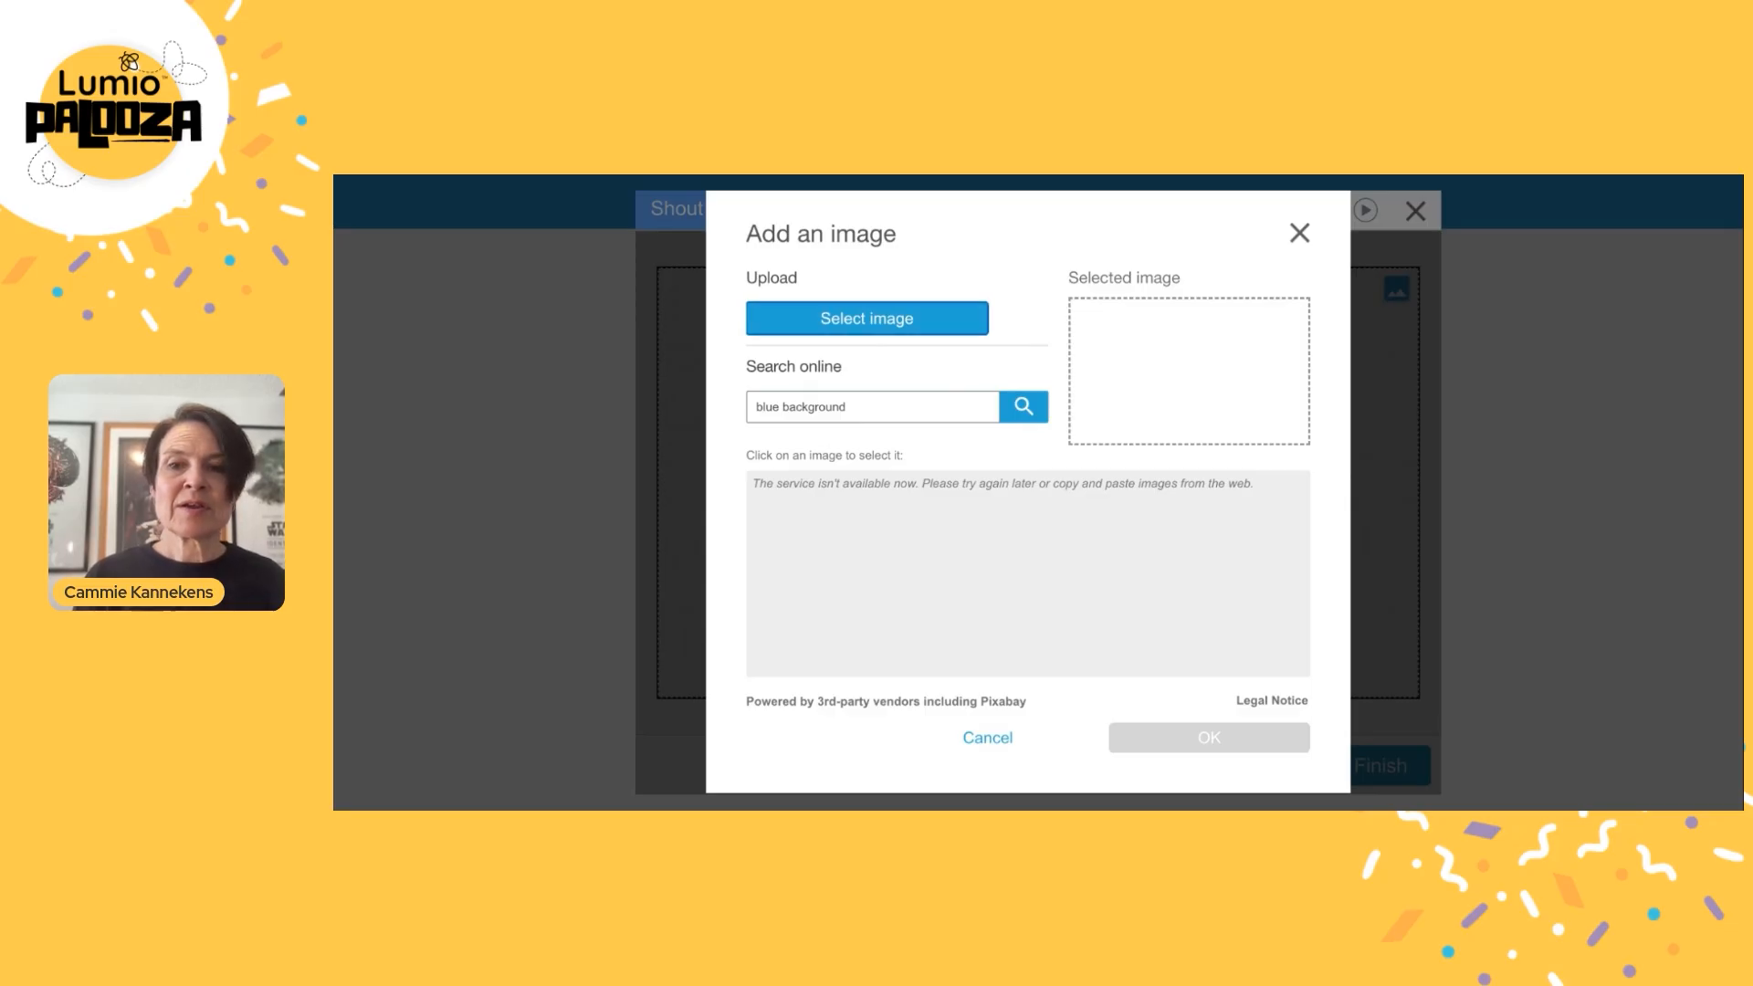
{"action": "left_click", "coordinate": [1299, 238]}
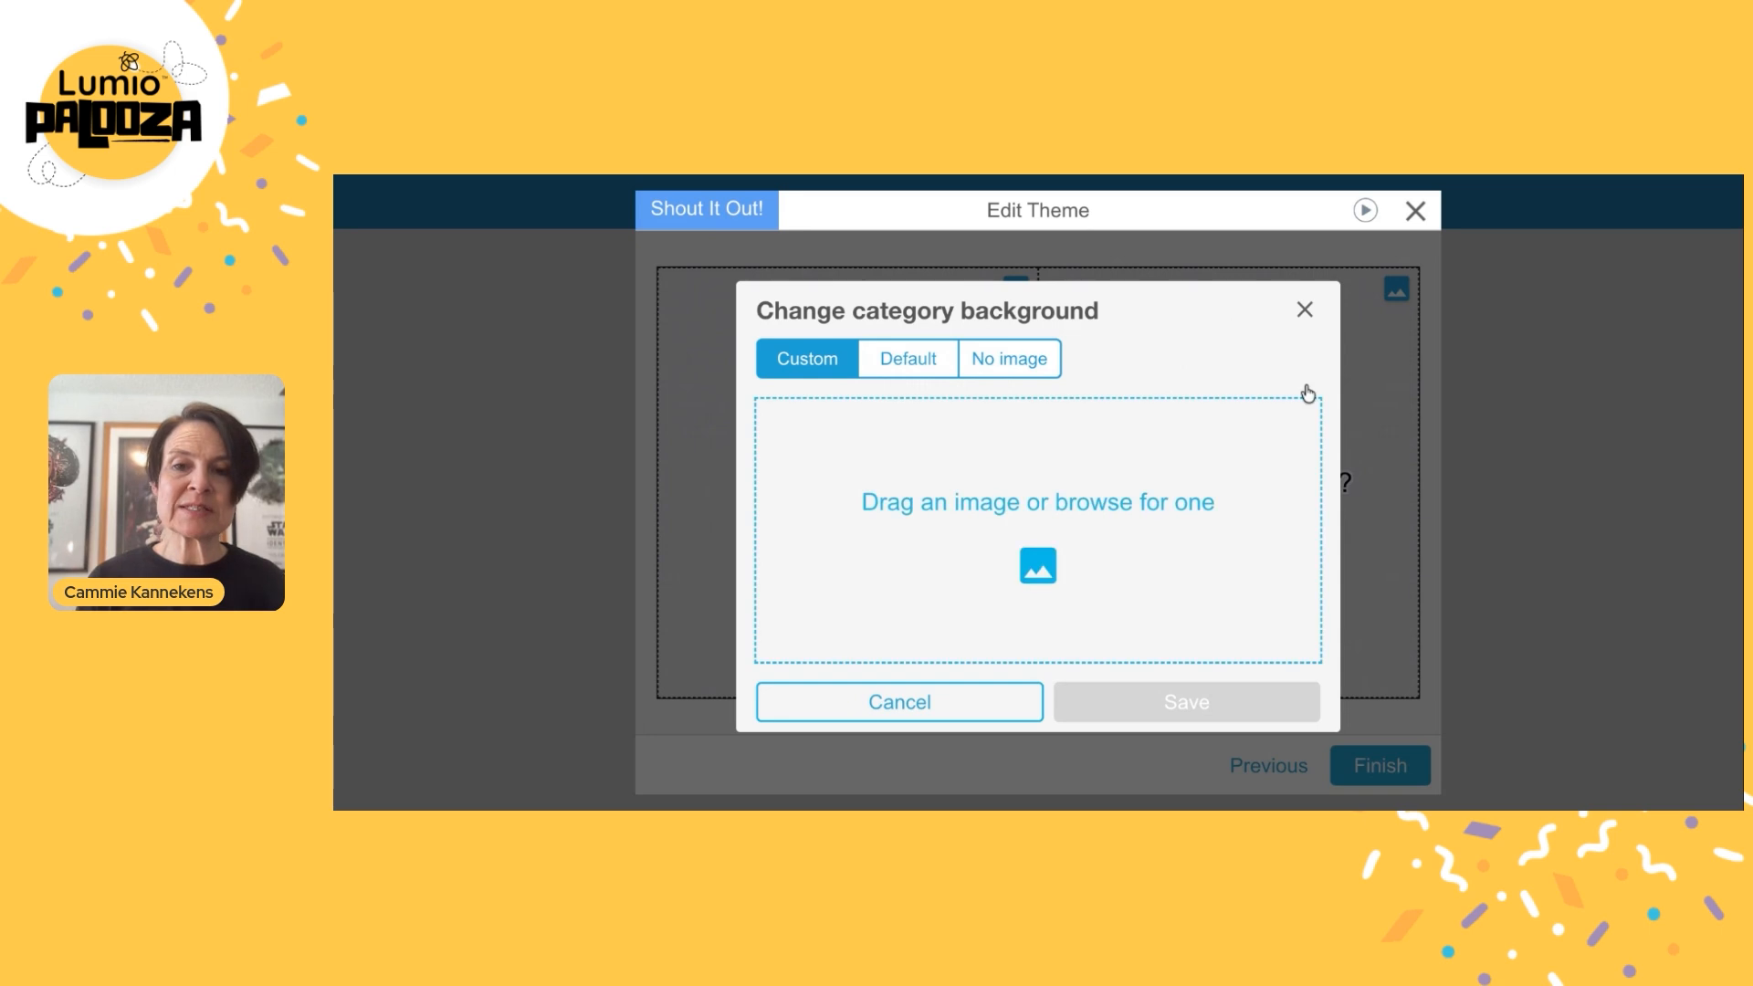
{"action": "left_click", "coordinate": [1040, 568]}
{"action": "left_click", "coordinate": [1299, 233]}
{"action": "left_click", "coordinate": [1307, 312]}
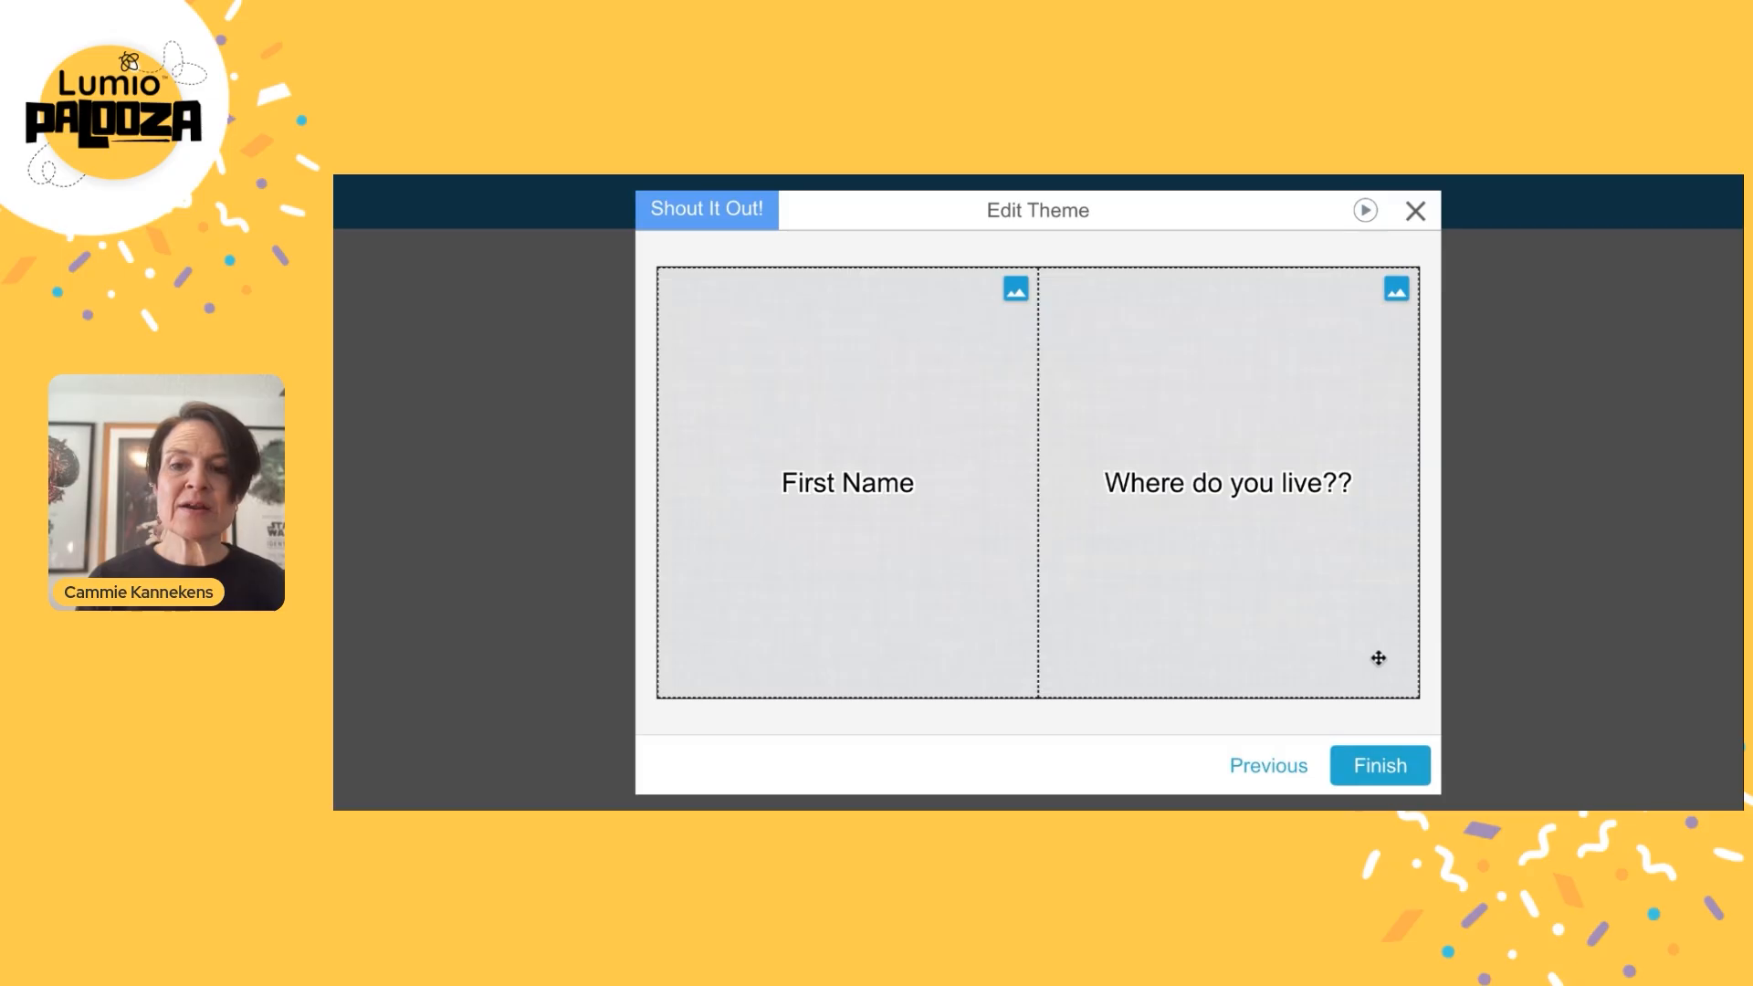
Finish the Shout It Out! activity setup and rename the lesson as "Meet your Classmates".
{"action": "left_click", "coordinate": [1378, 767]}
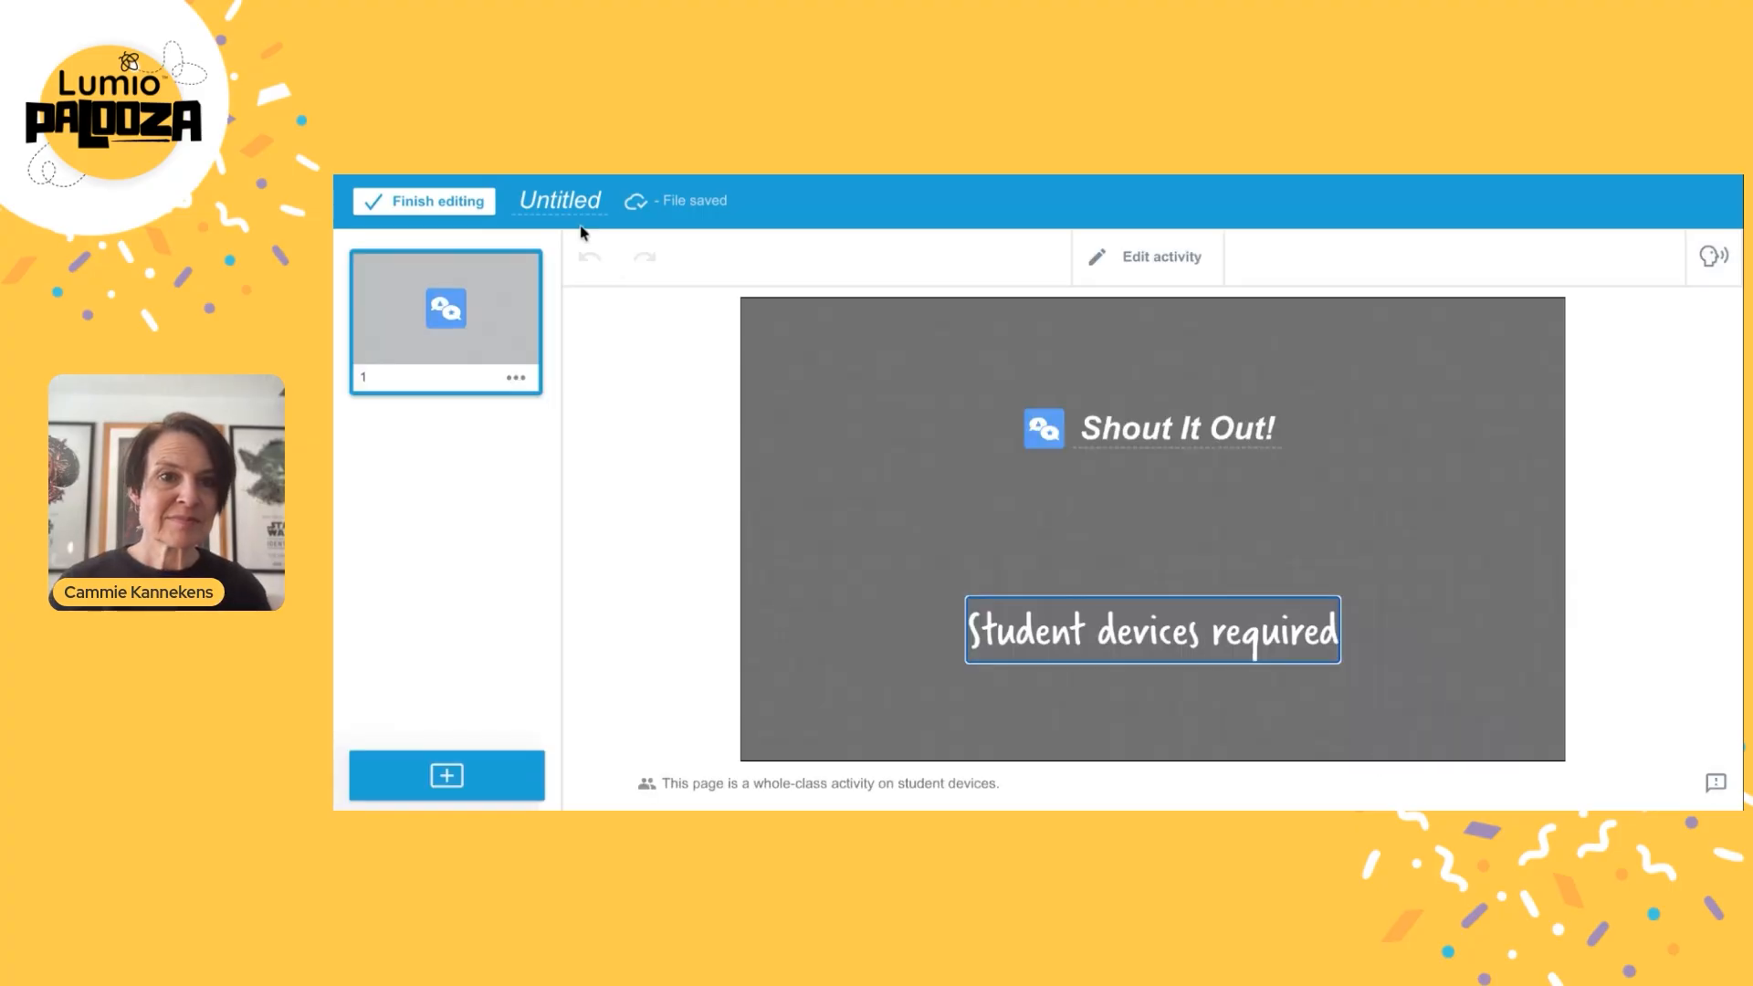
{"action": "left_click", "coordinate": [532, 199]}
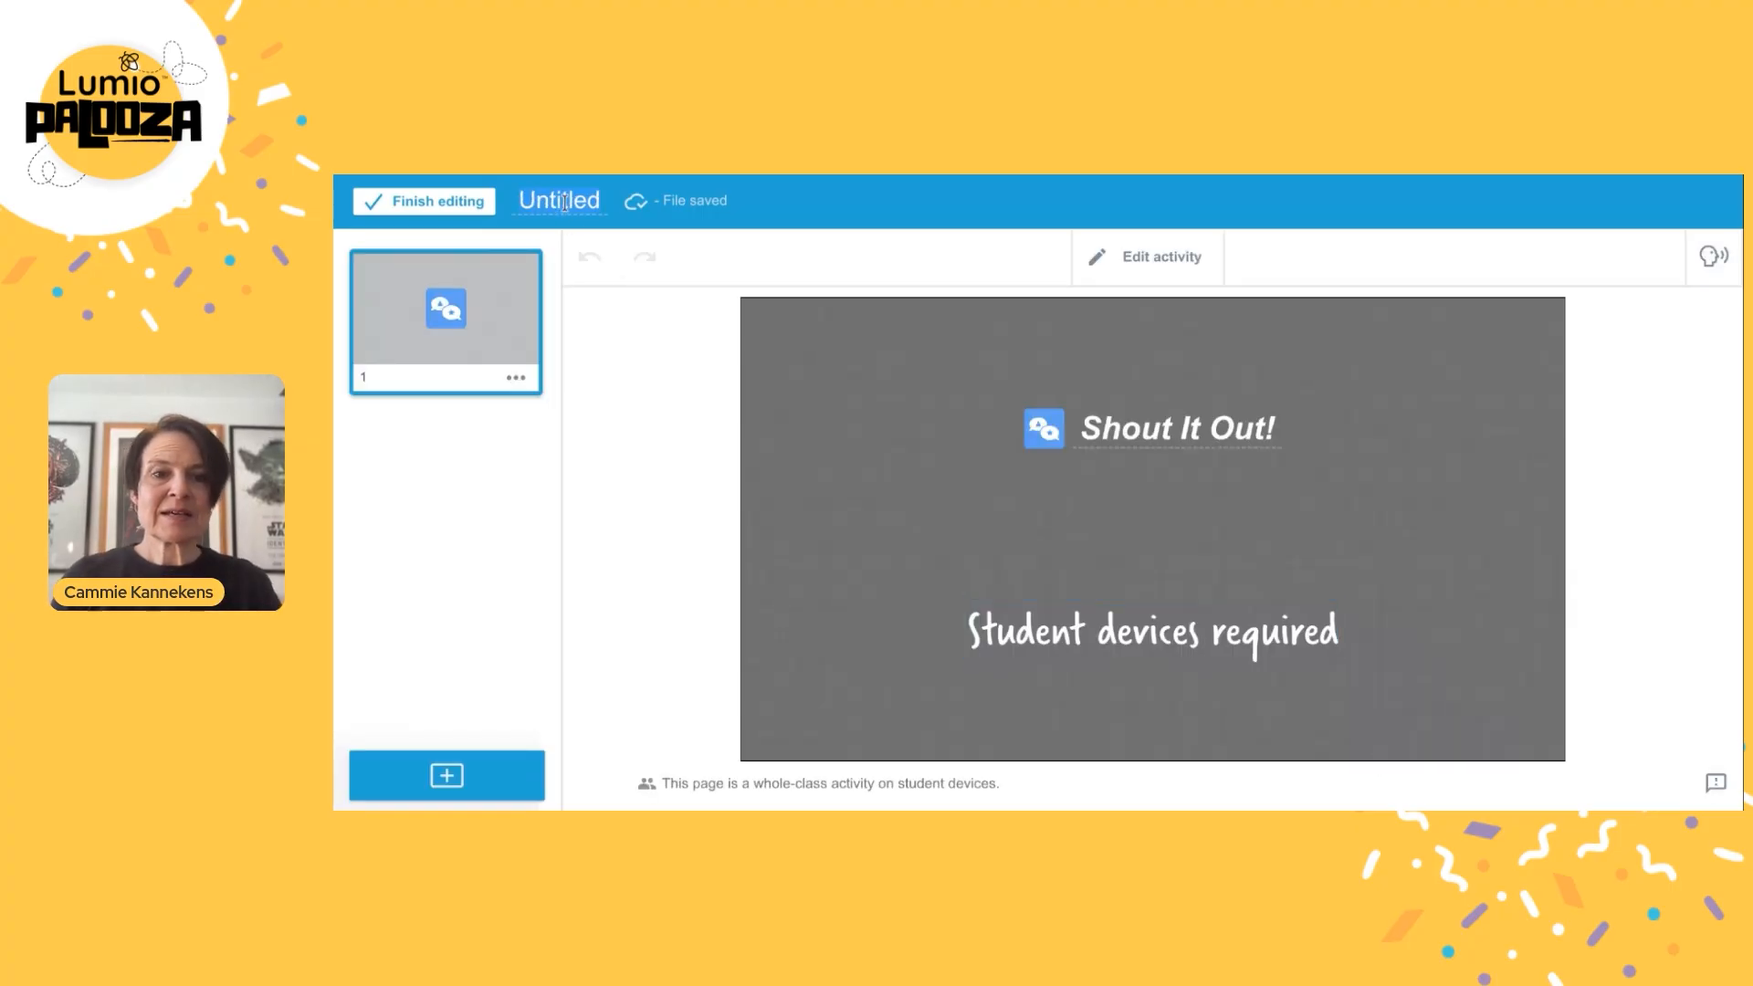
{"action": "type", "text": "M"}
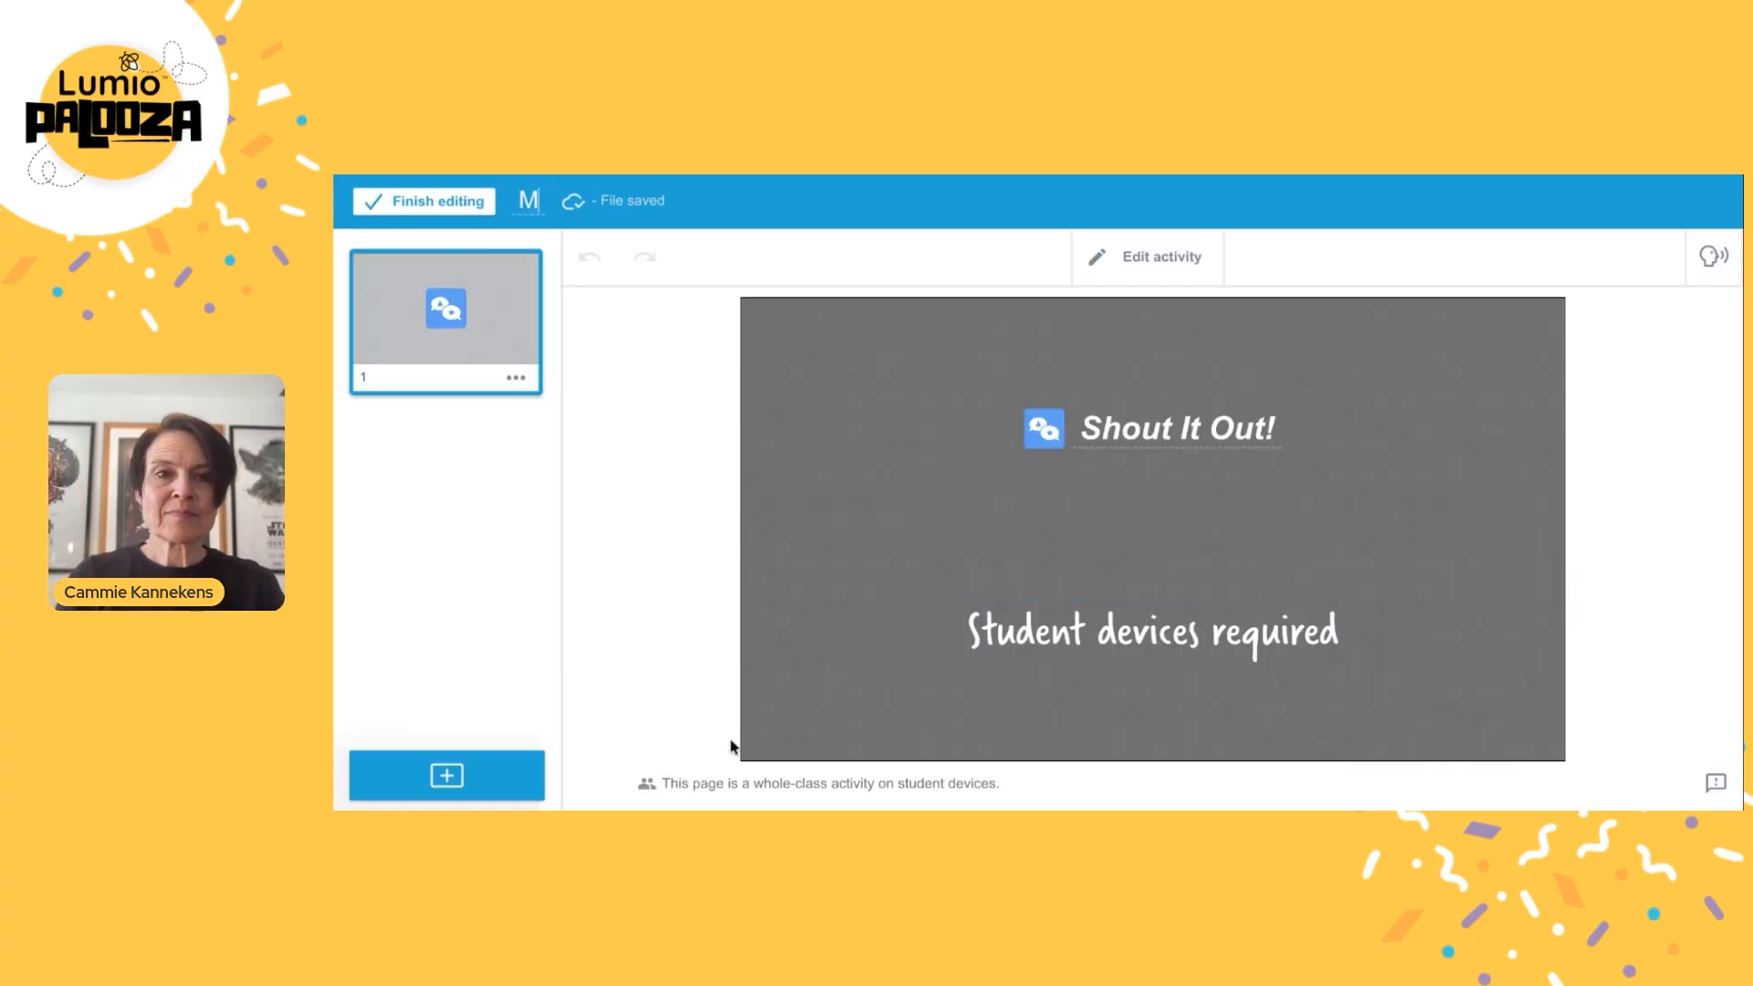
{"action": "type", "text": "eet your Clas"}
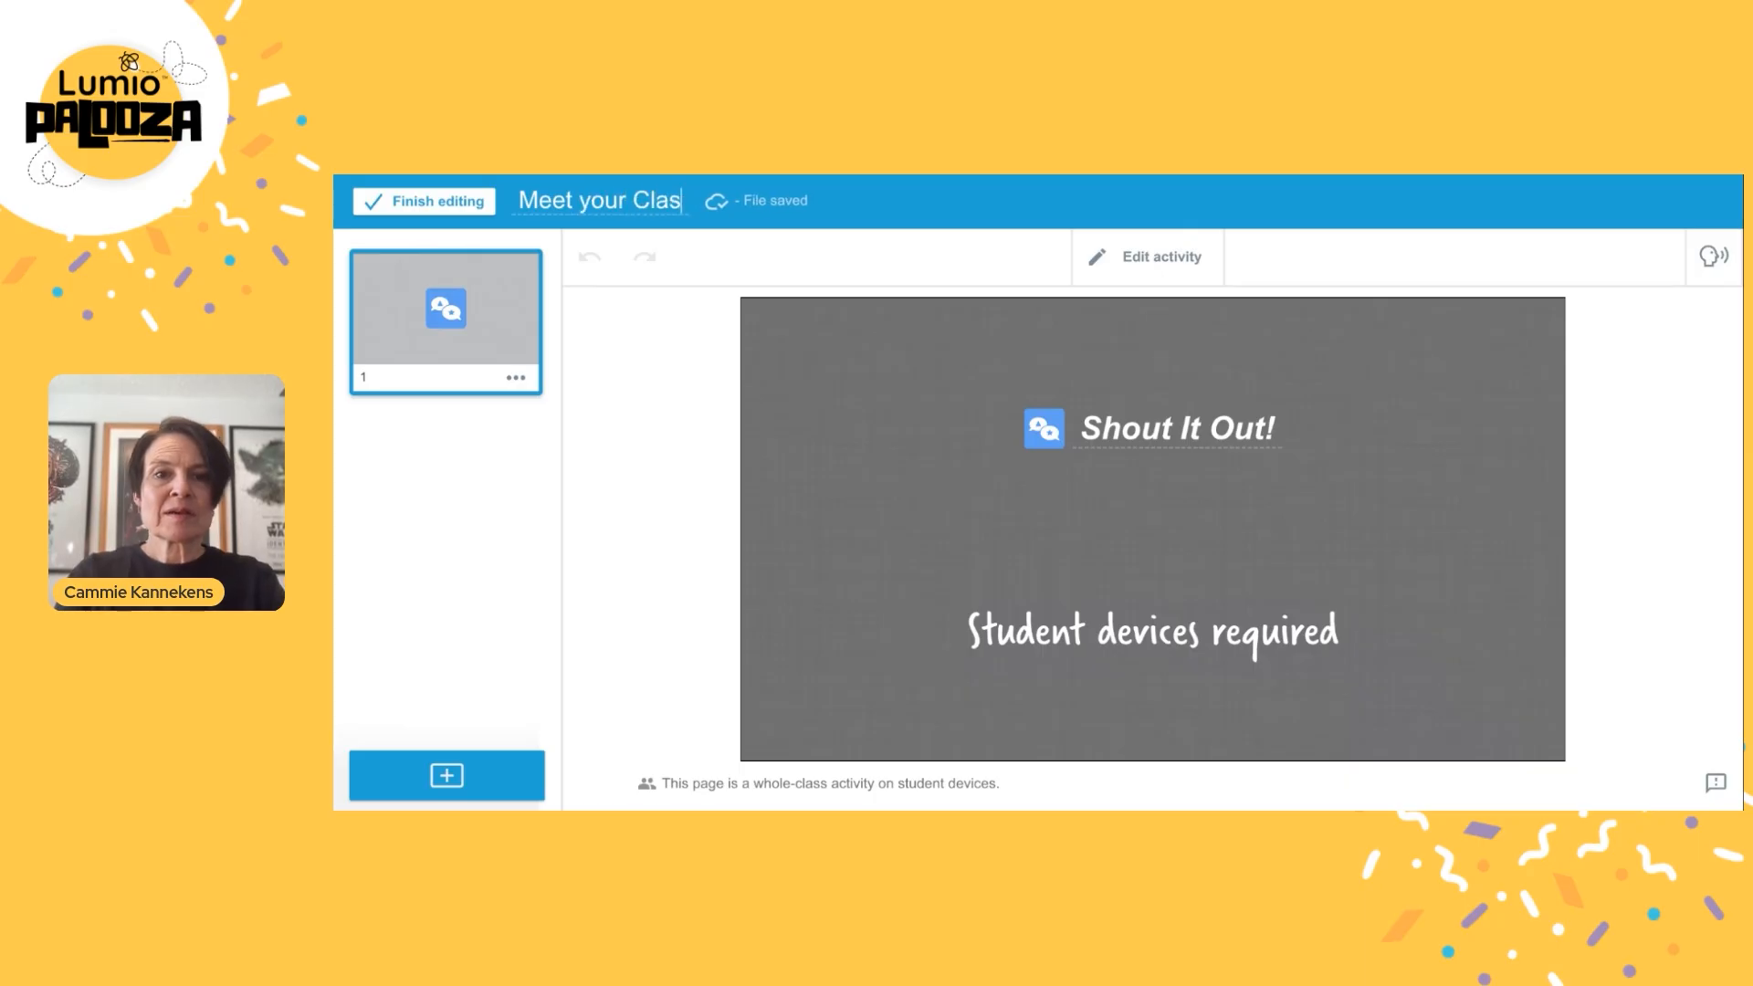
{"action": "type", "text": "smates"}
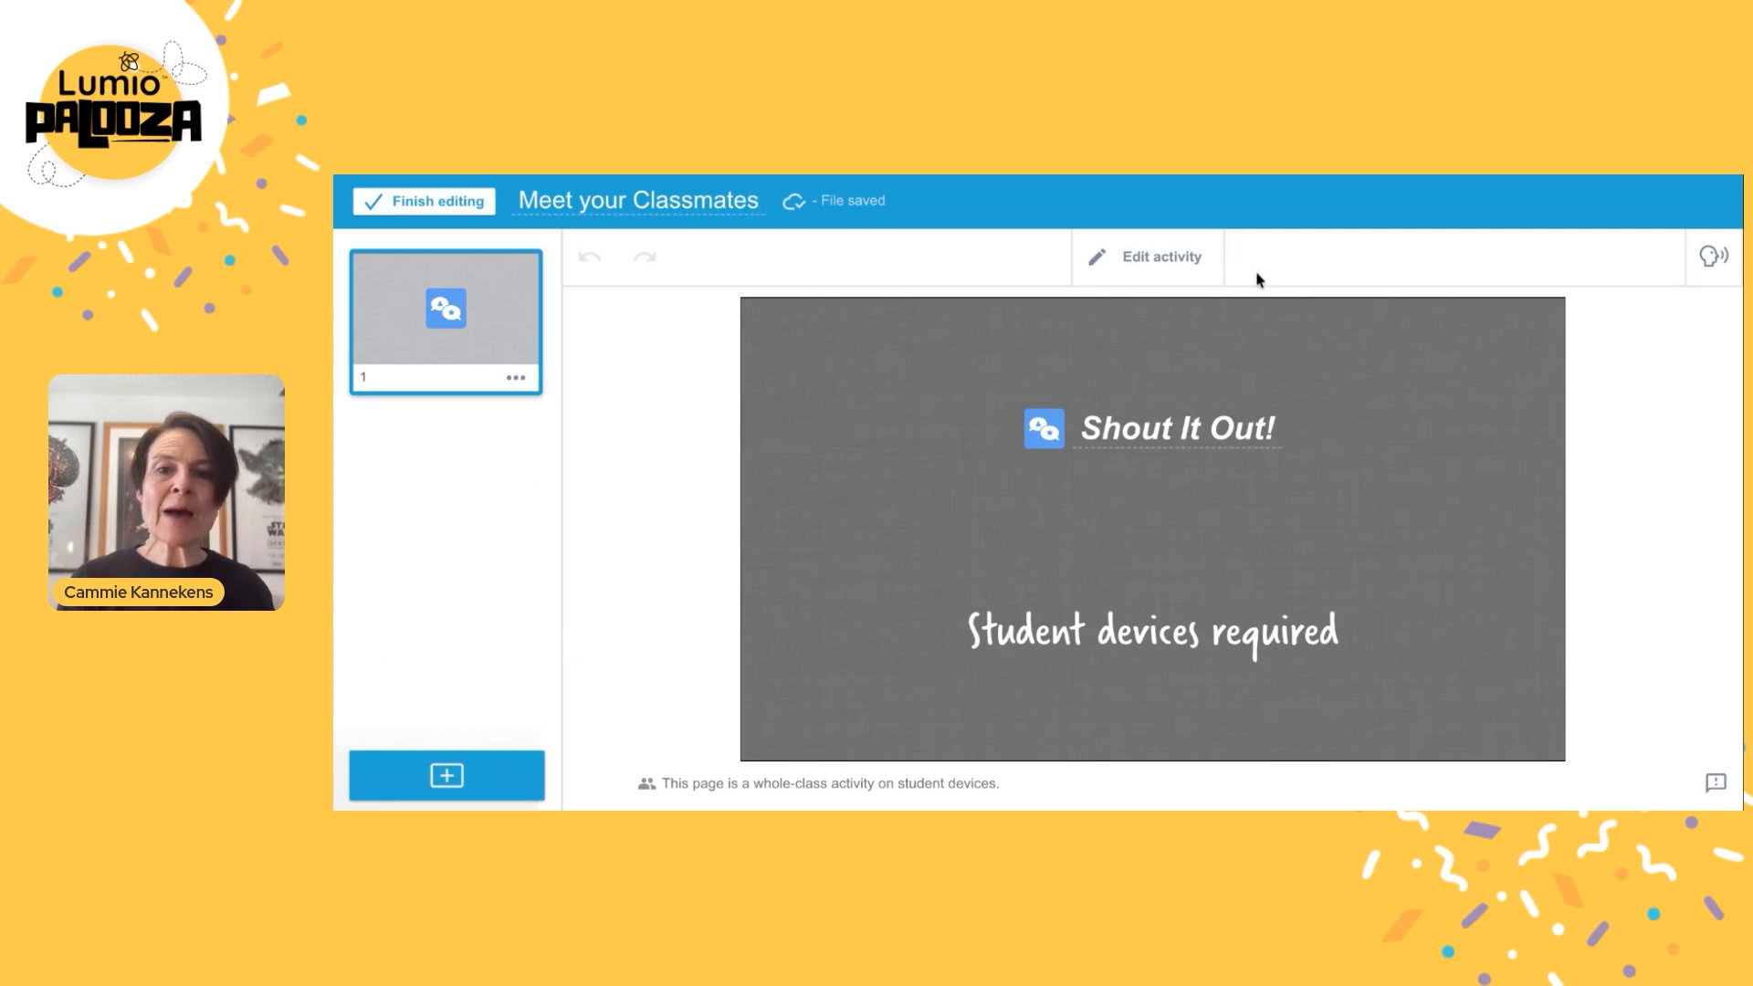
Reopen the Shout It Out! activity for editing, review its content, theme and category backgrounds, and finish without changes.
{"action": "left_click", "coordinate": [1162, 265]}
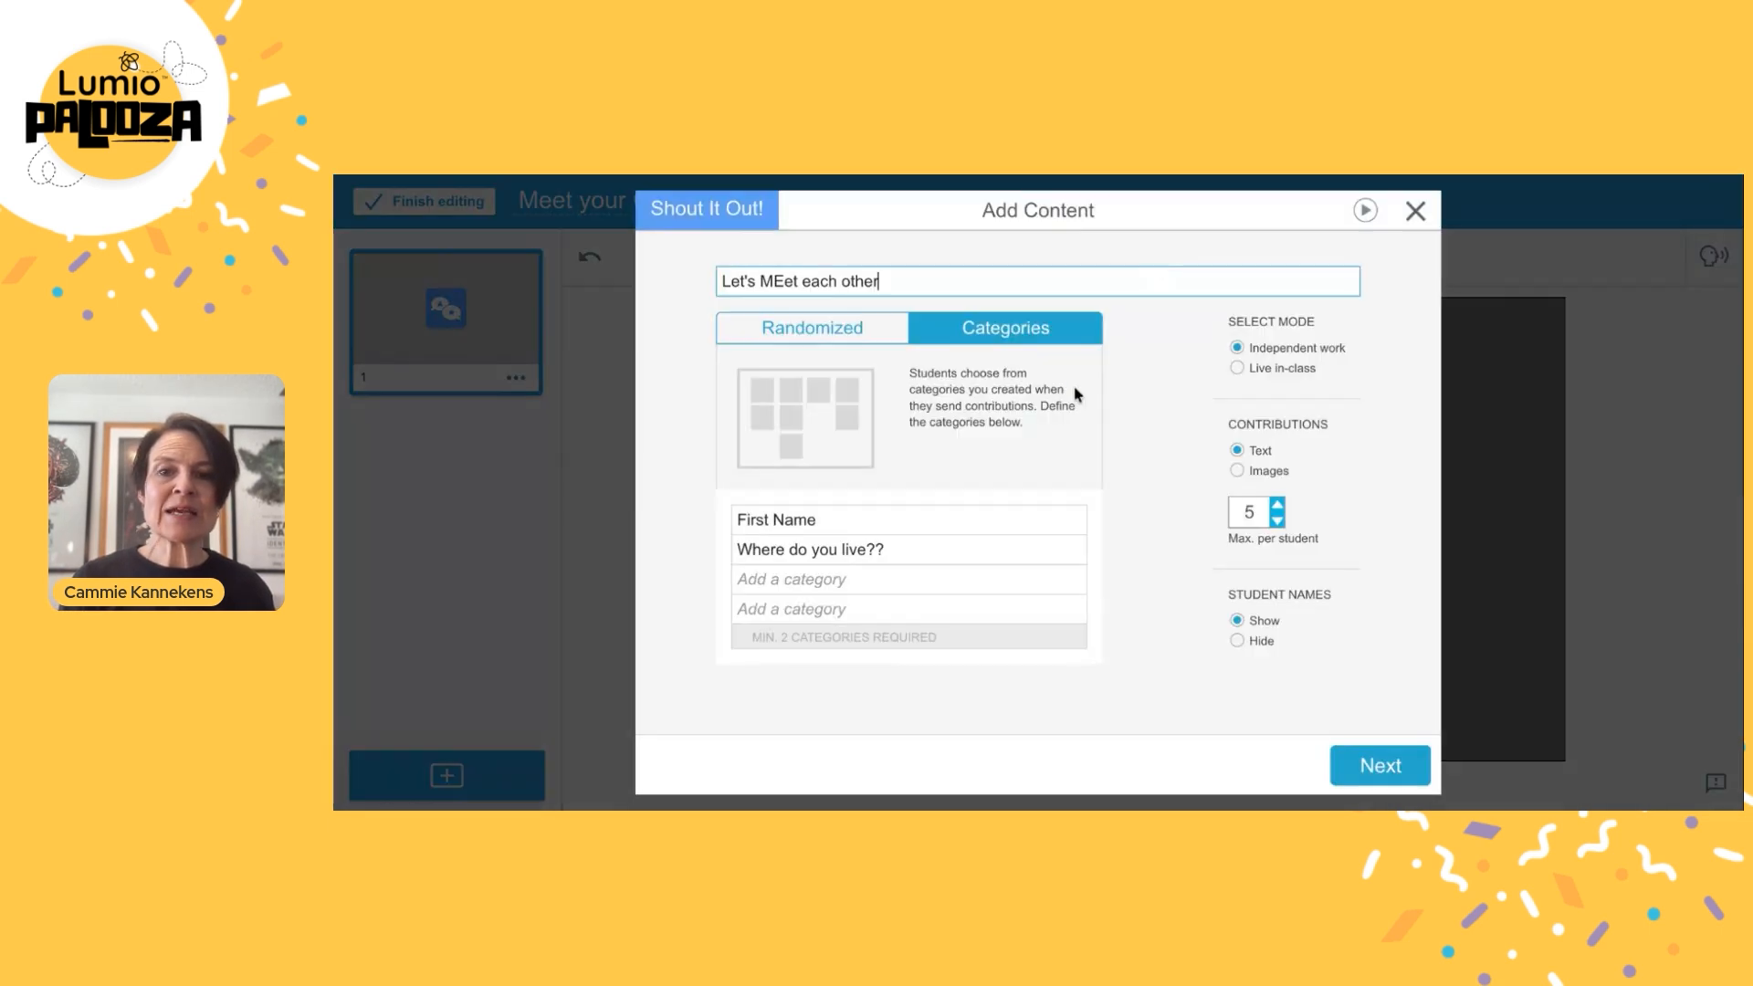
{"action": "left_click", "coordinate": [1414, 214]}
{"action": "left_click", "coordinate": [990, 563]}
{"action": "left_click", "coordinate": [1389, 763]}
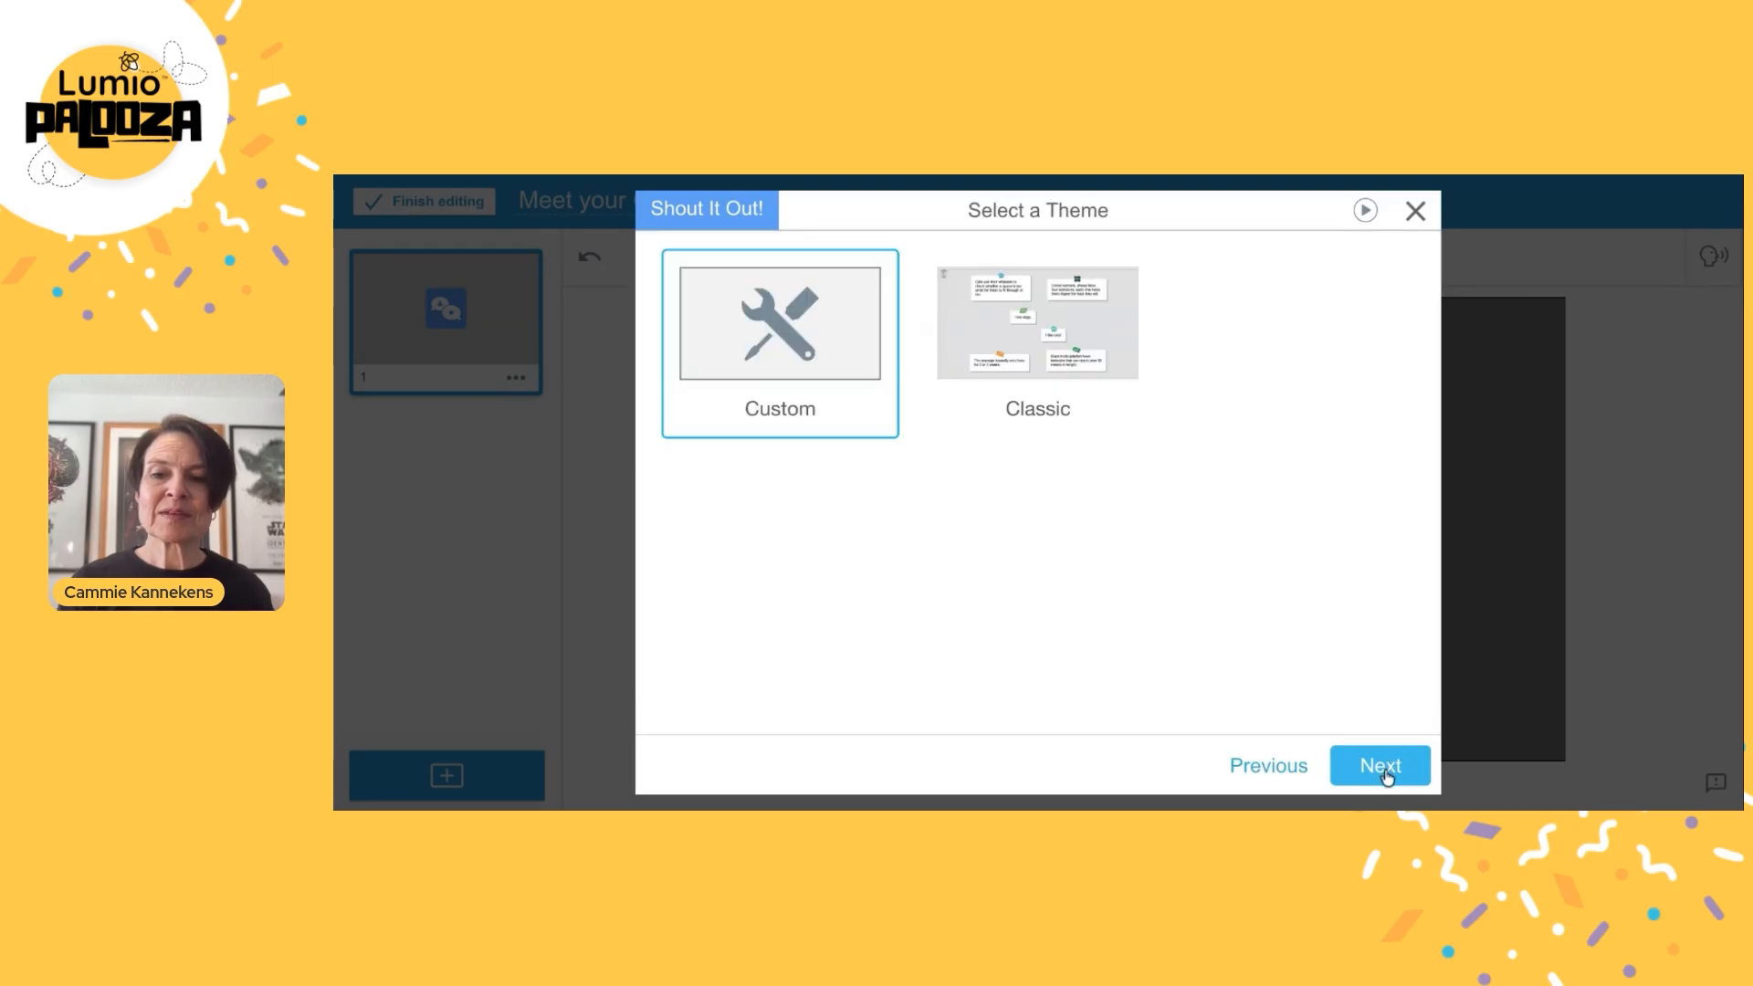
{"action": "left_click", "coordinate": [1383, 768]}
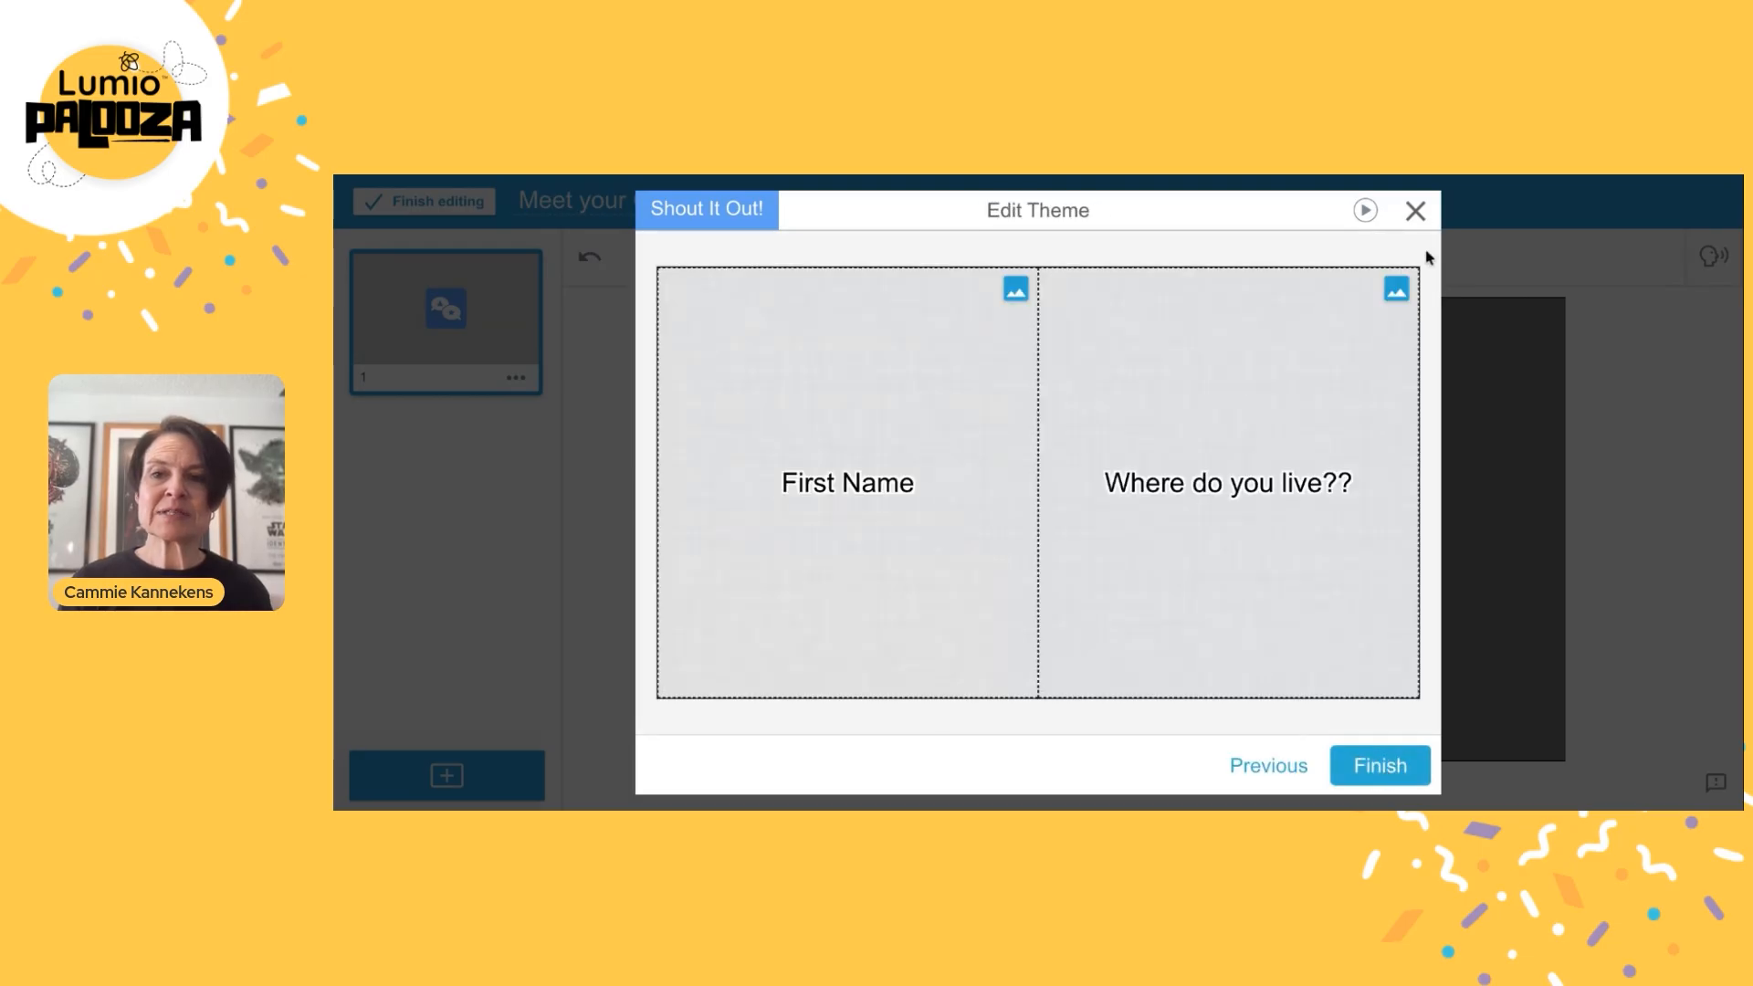
{"action": "left_click", "coordinate": [1374, 778]}
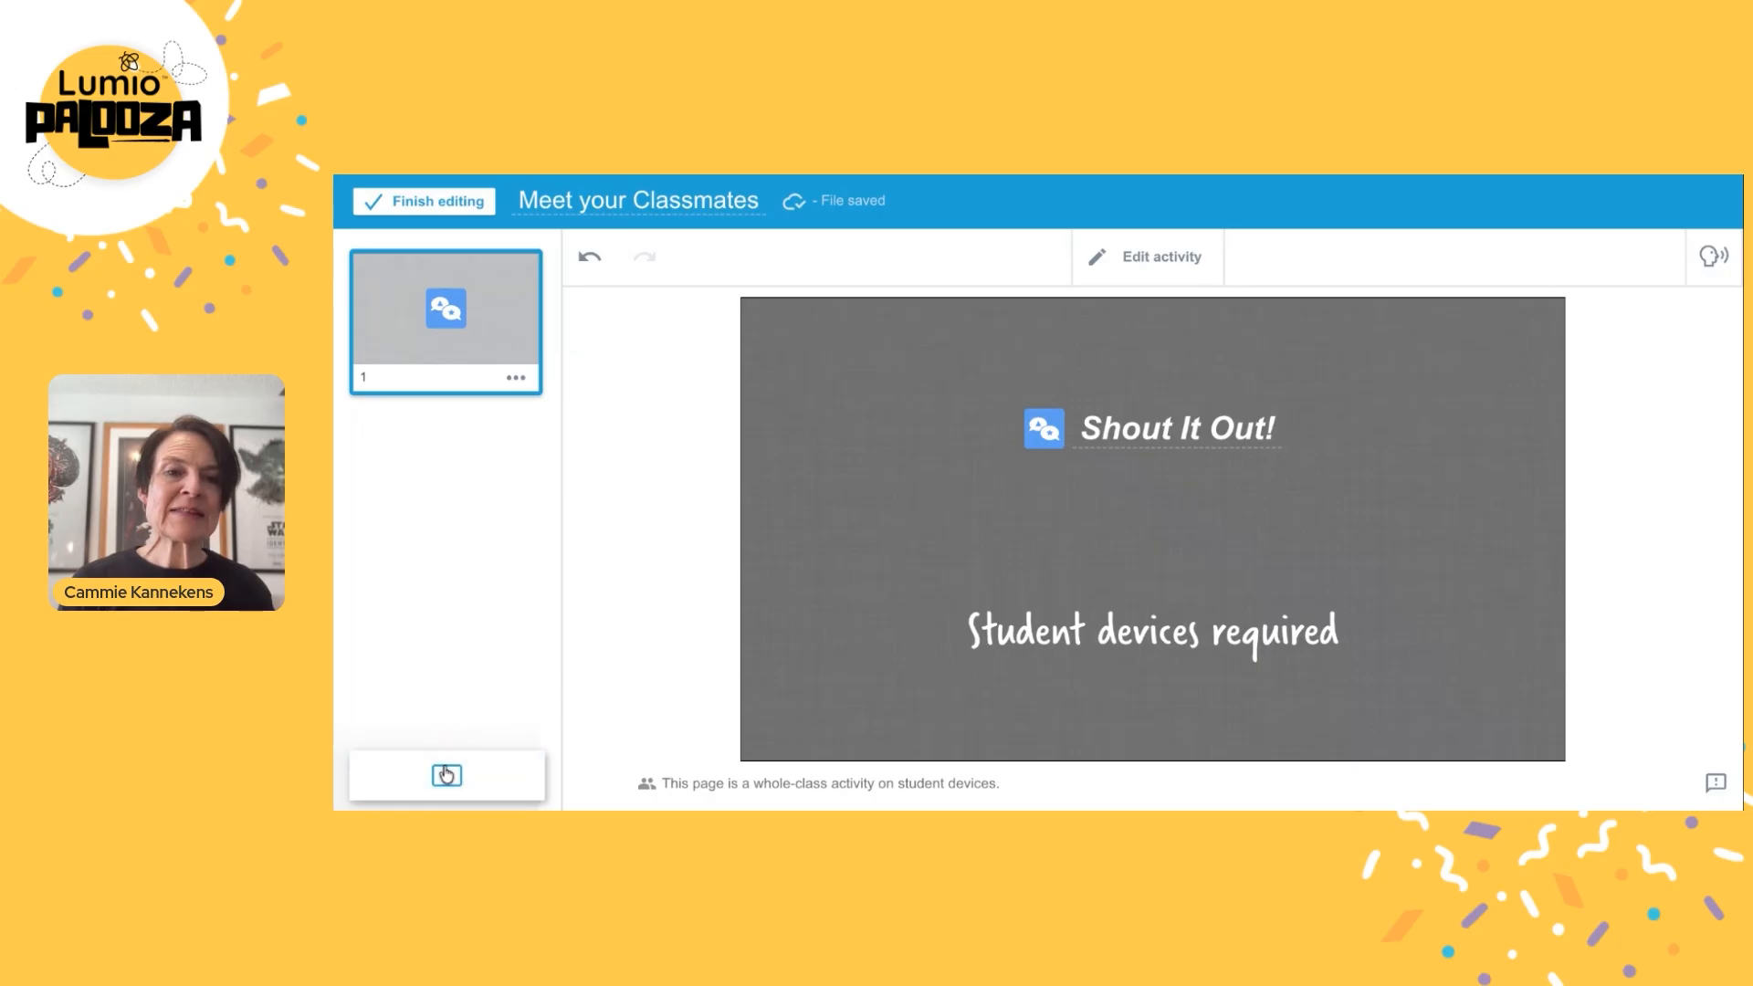
Review the import options, templates and ready-made resources available for adding a page to the lesson, and close the selection.
{"action": "left_click", "coordinate": [451, 778]}
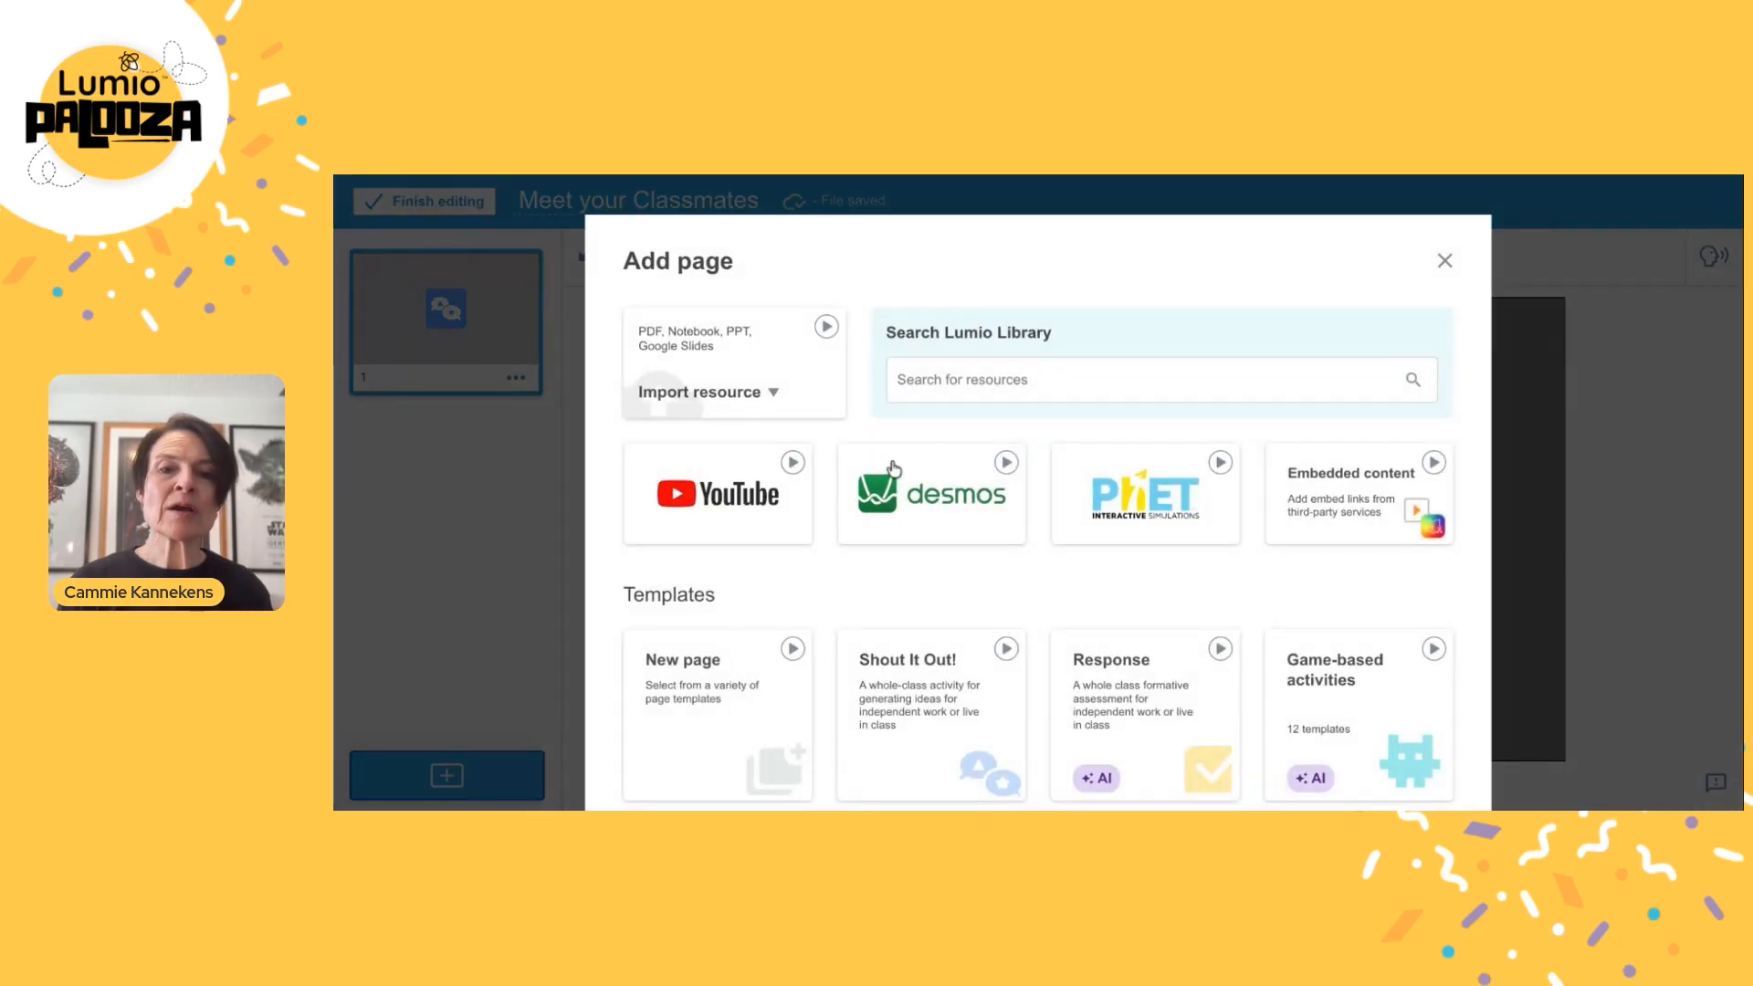
{"action": "scroll", "coordinate": [884, 493], "scroll_direction": "down", "scroll_amount": 3}
{"action": "scroll", "coordinate": [955, 532], "scroll_direction": "down", "scroll_amount": 1}
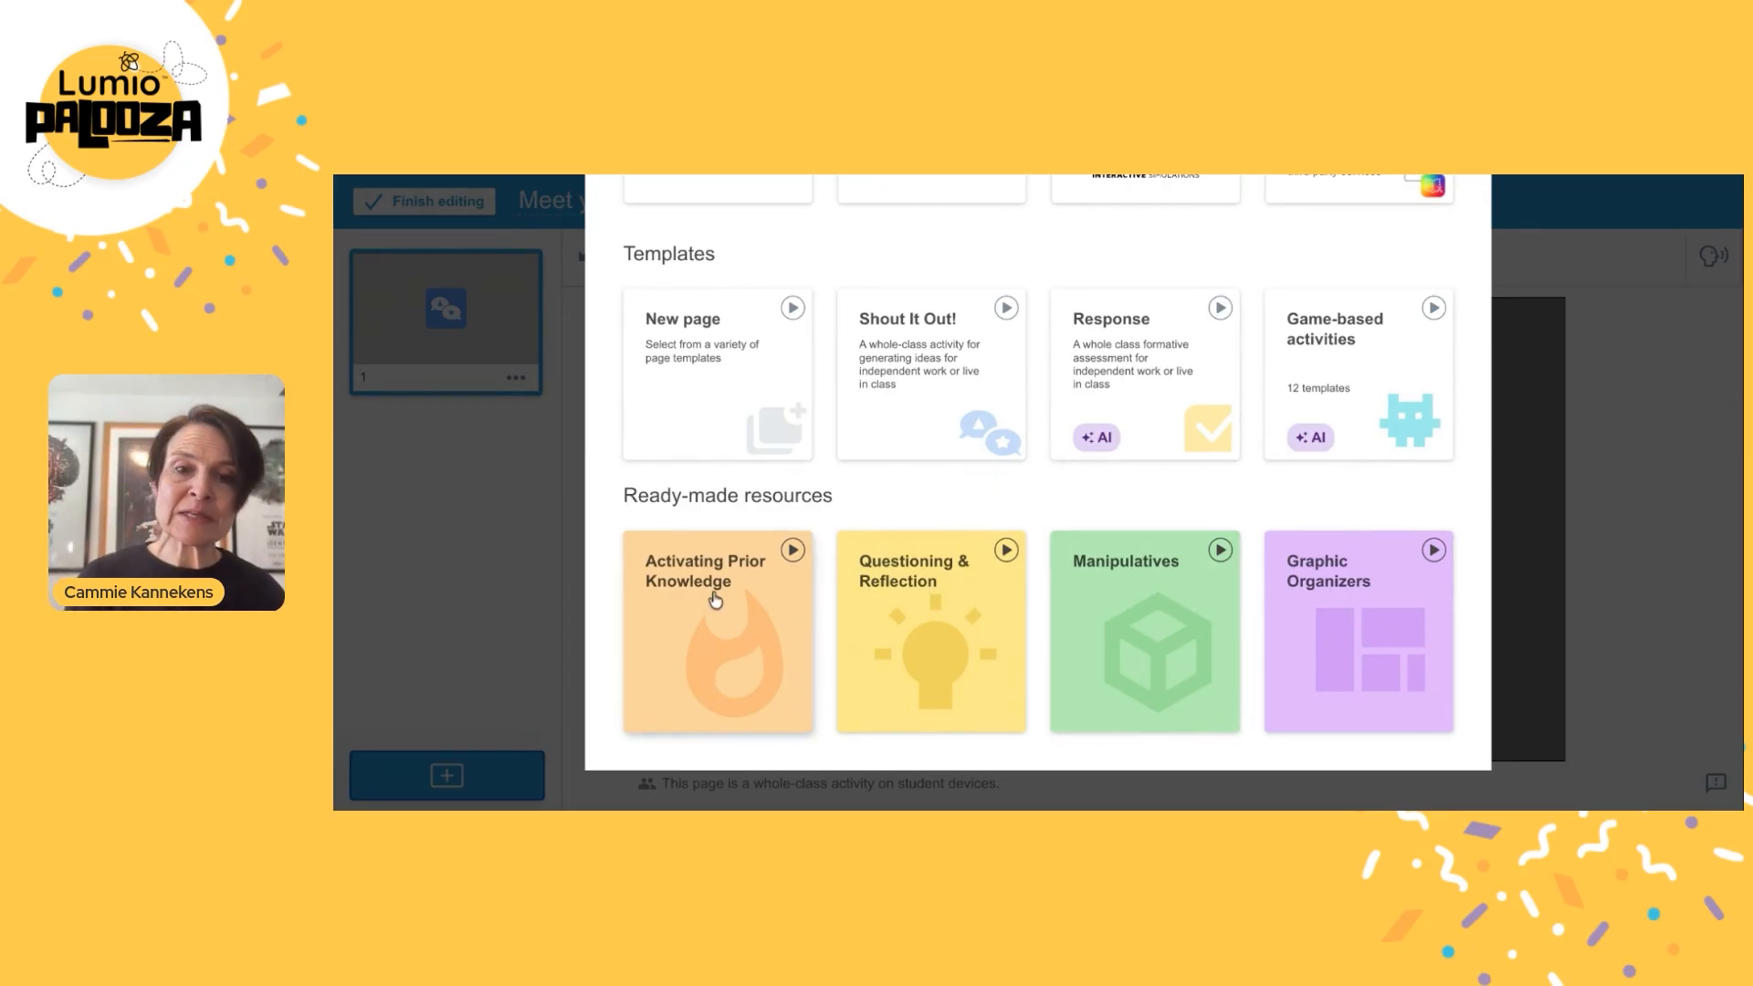
{"action": "scroll", "coordinate": [712, 598], "scroll_direction": "up", "scroll_amount": 1}
{"action": "scroll", "coordinate": [715, 603], "scroll_direction": "up", "scroll_amount": 3}
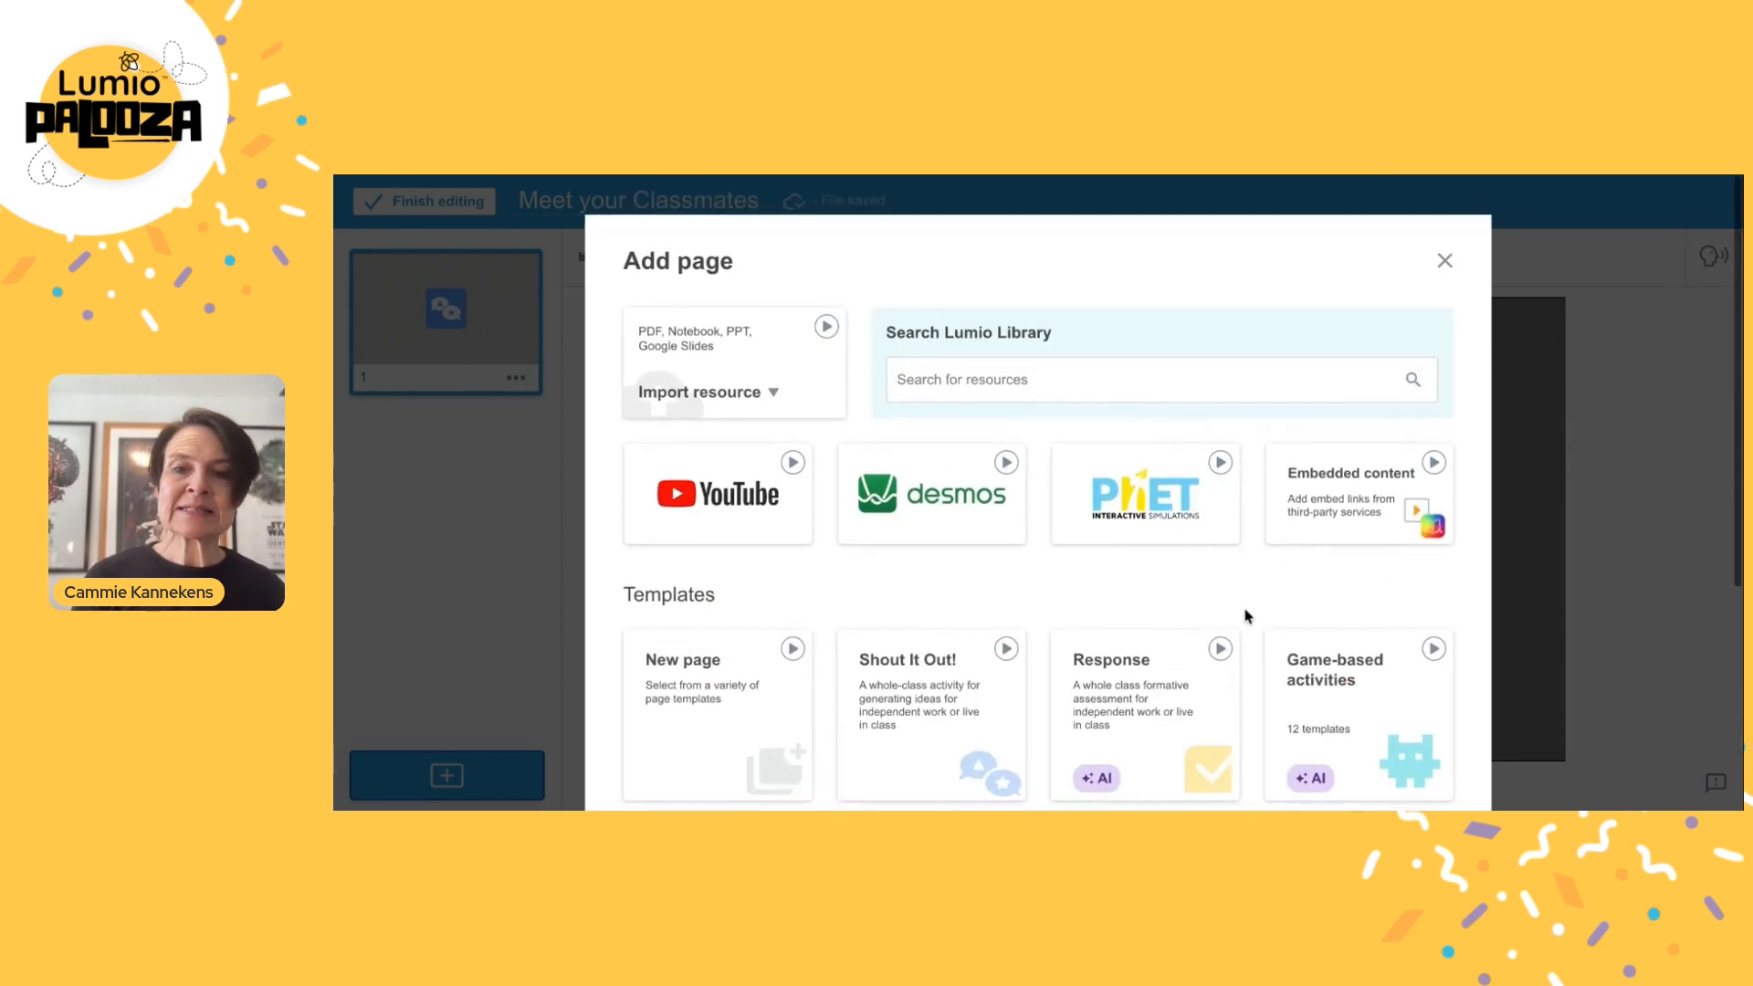
{"action": "left_click", "coordinate": [1443, 262]}
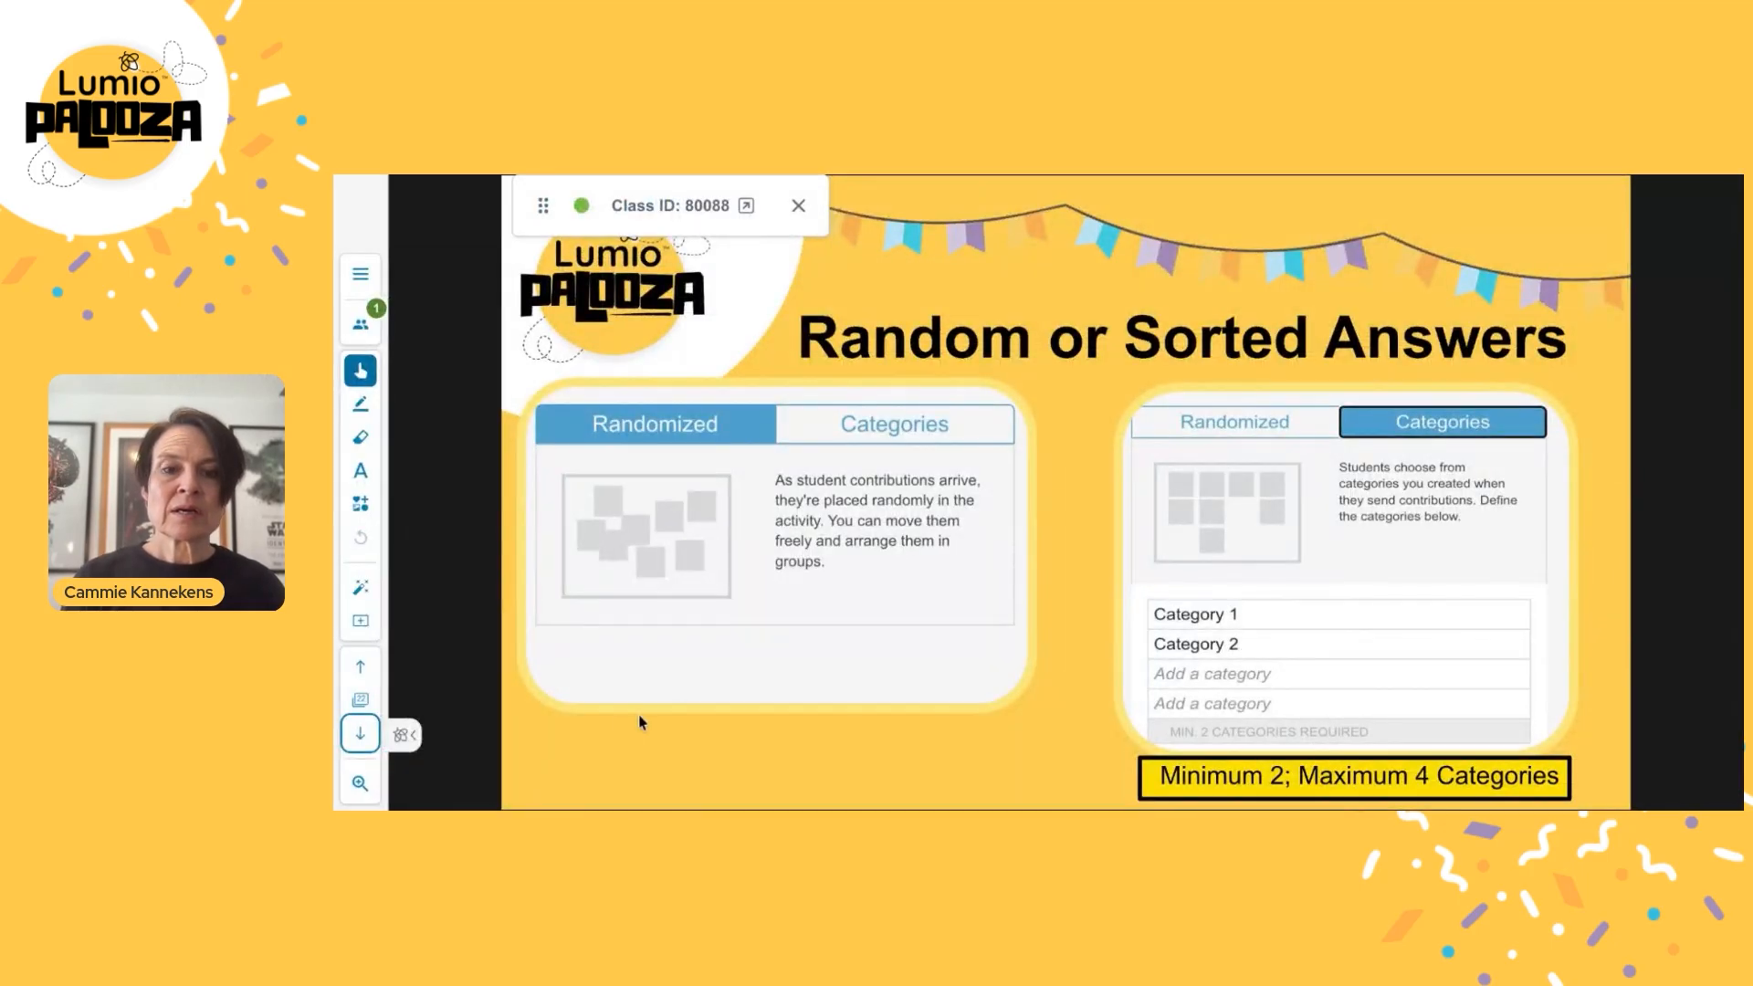
Advance the Lumio Palooza presentation through "Fine Tune Your Settings" to the "Your Turn!" page.
{"action": "left_click", "coordinate": [361, 740]}
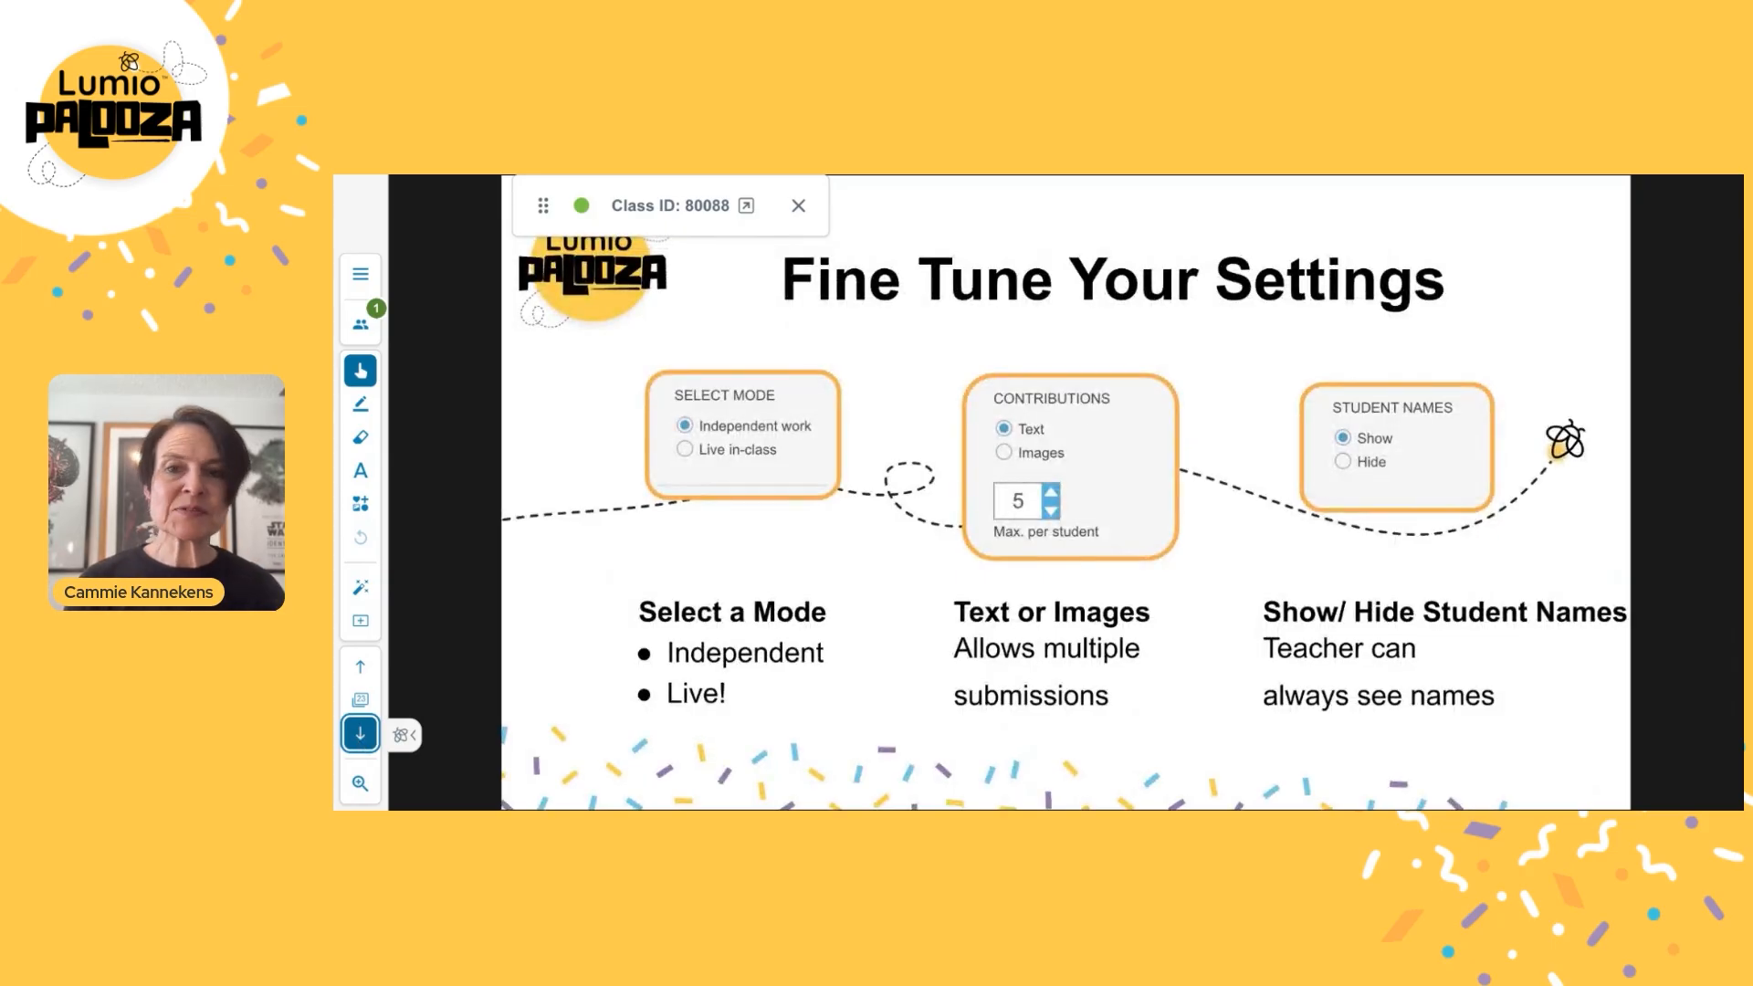
{"action": "left_click", "coordinate": [360, 735]}
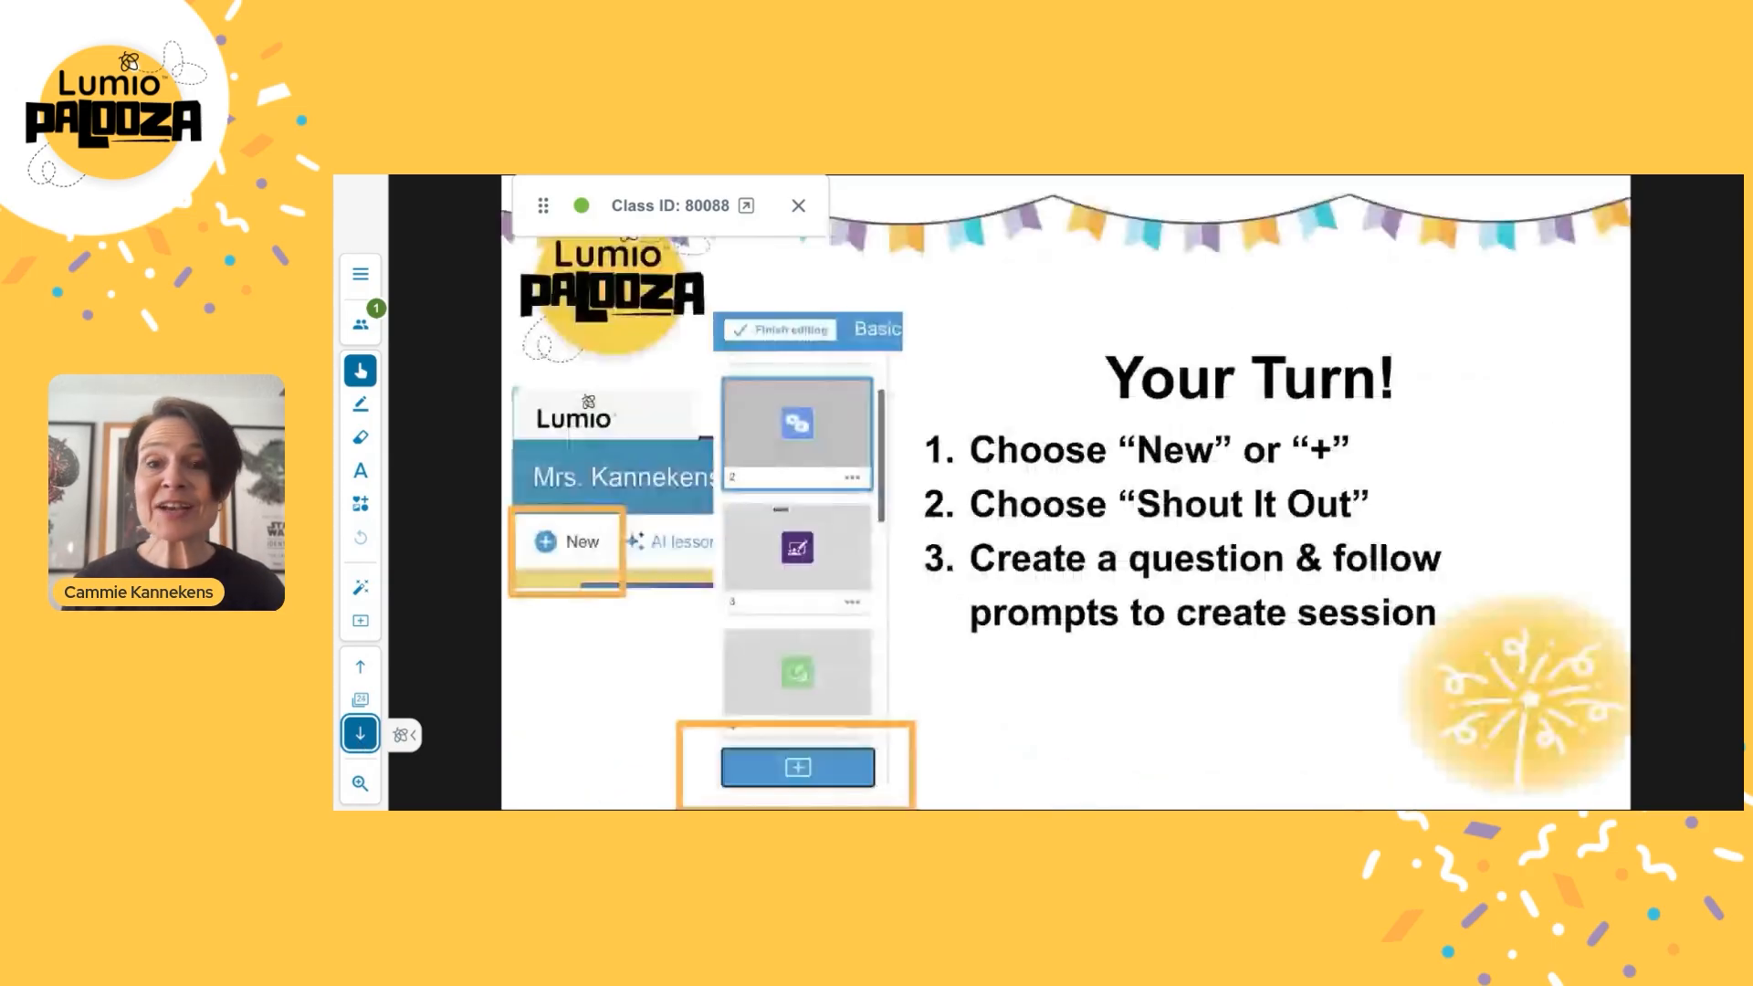